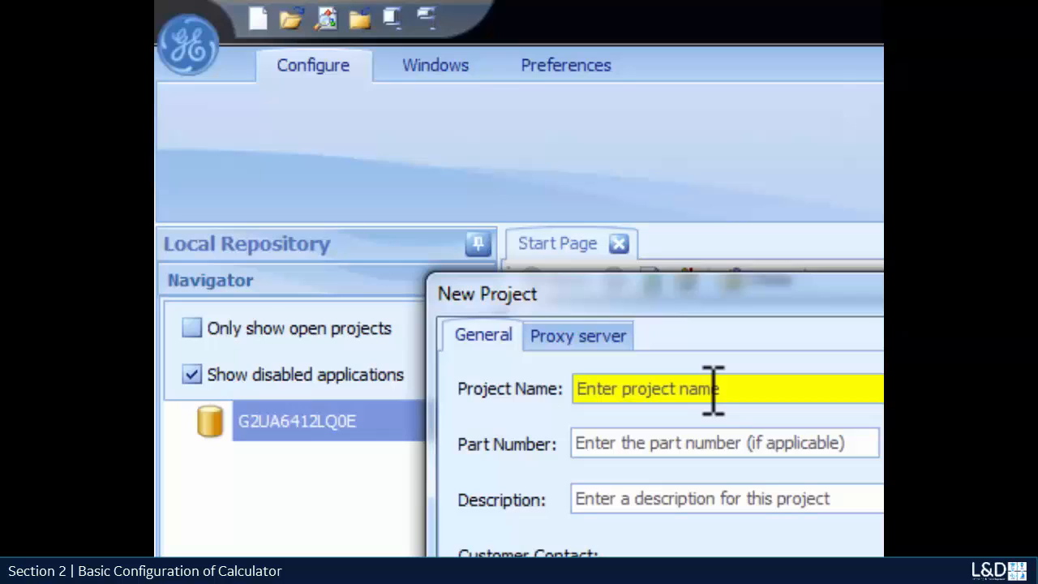
Create a new project named D20_408_CALCULATOR.
text(D20_408_)
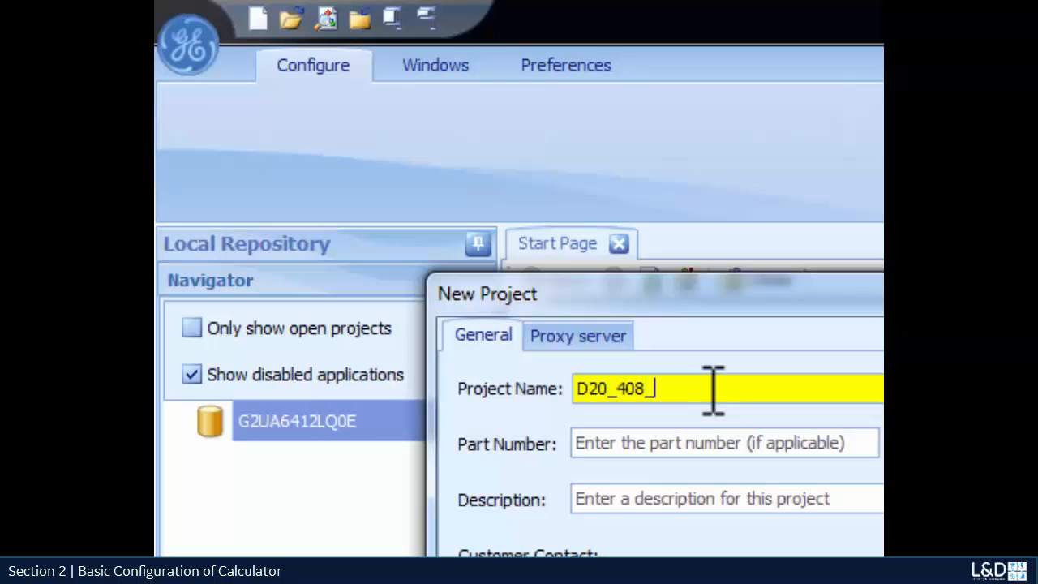
text(CALCULA)
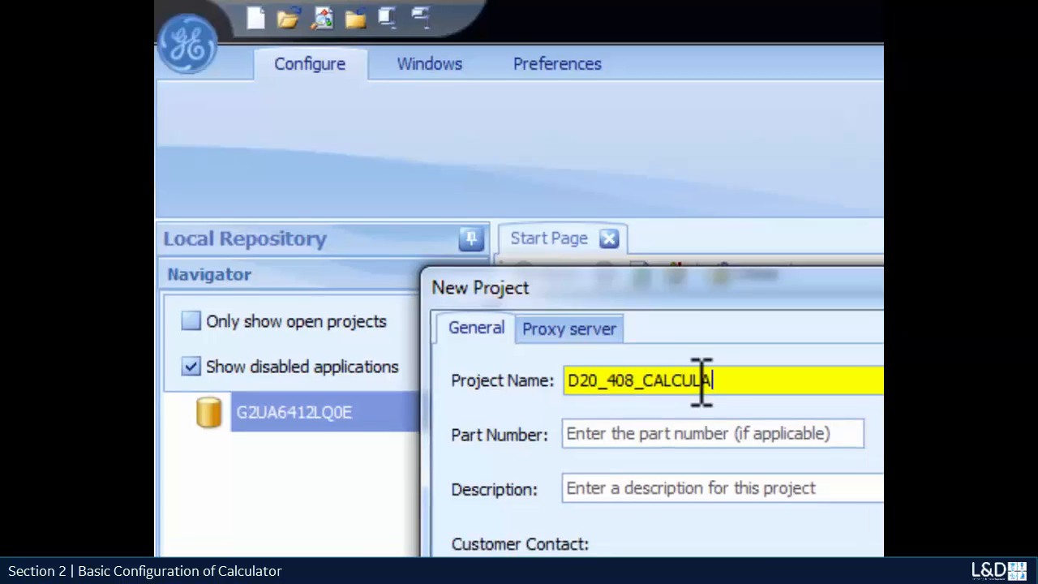
text(TOR)
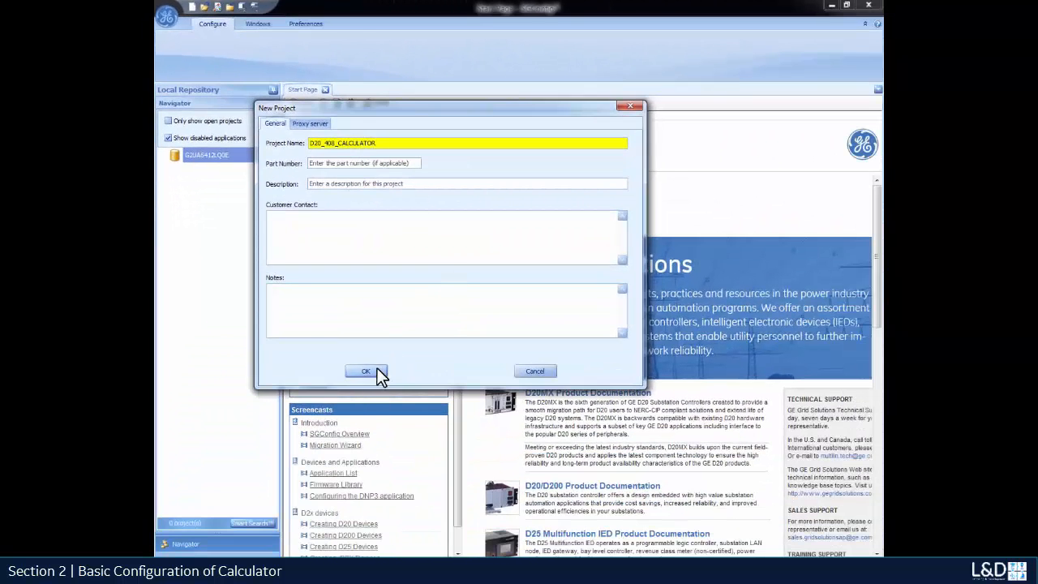
click(376, 370)
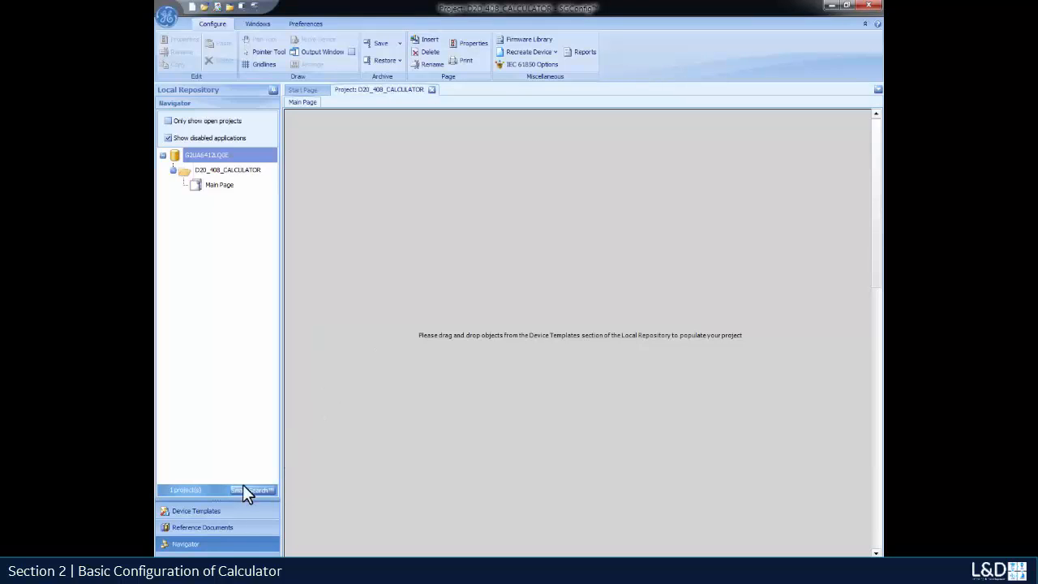
Place a D20MX v1.50 device template from Device Templates onto the Main Page.
click(211, 511)
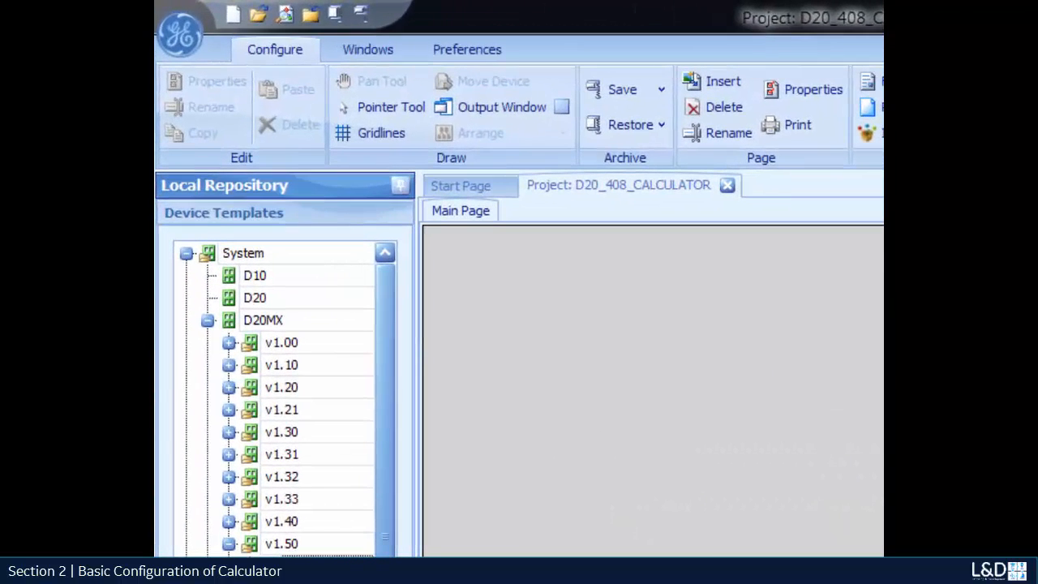
mouse_move(324, 565)
mouse_down()
mouse_move(566, 317)
mouse_move(566, 337)
mouse_up()
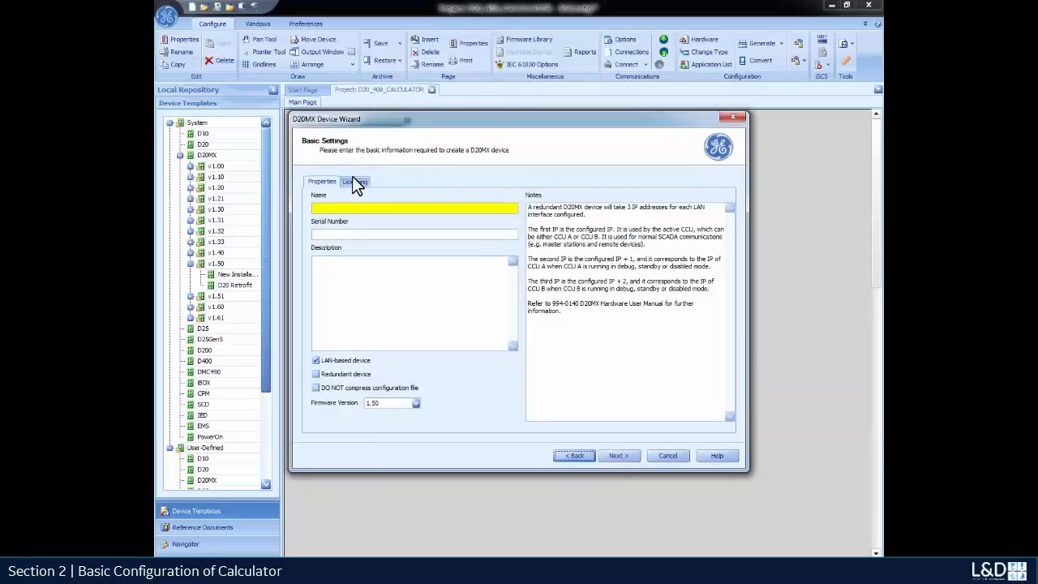
Name the device CALC_DEVICE, make it non-LAN, review firmware 1.50 and finish the wizard.
click(341, 209)
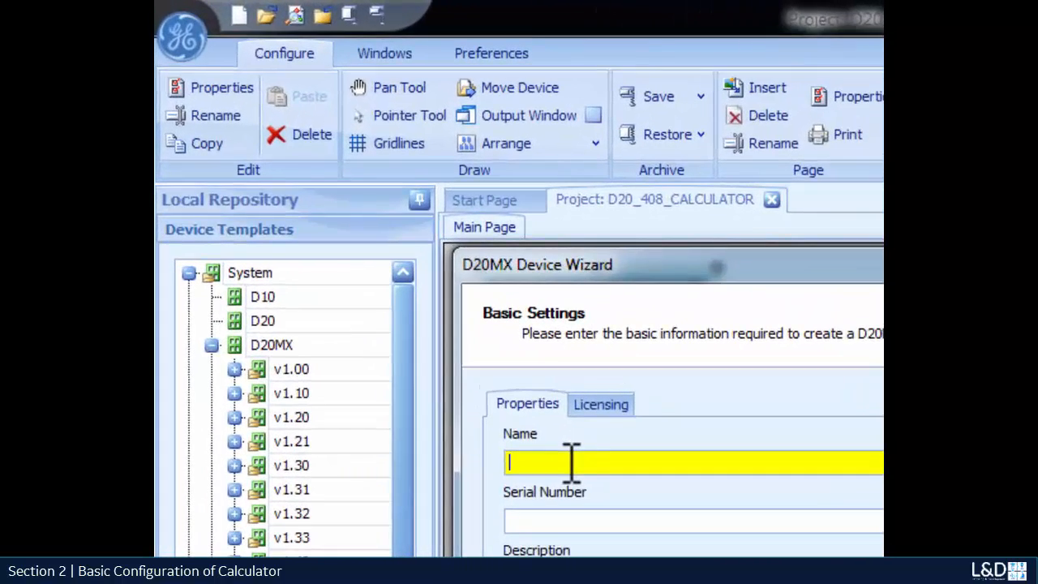
text(CALC)
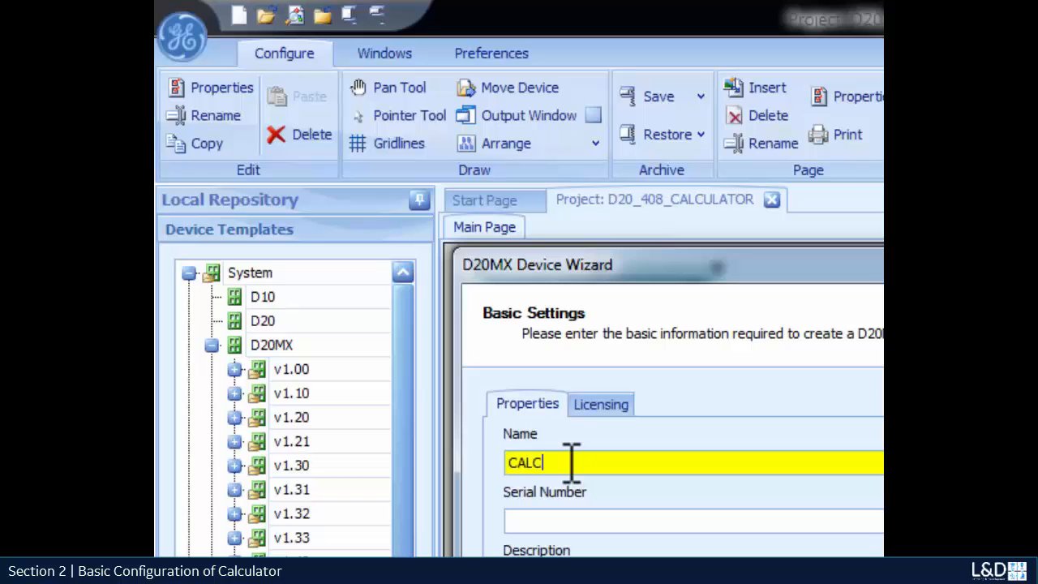
text(_DEVICE)
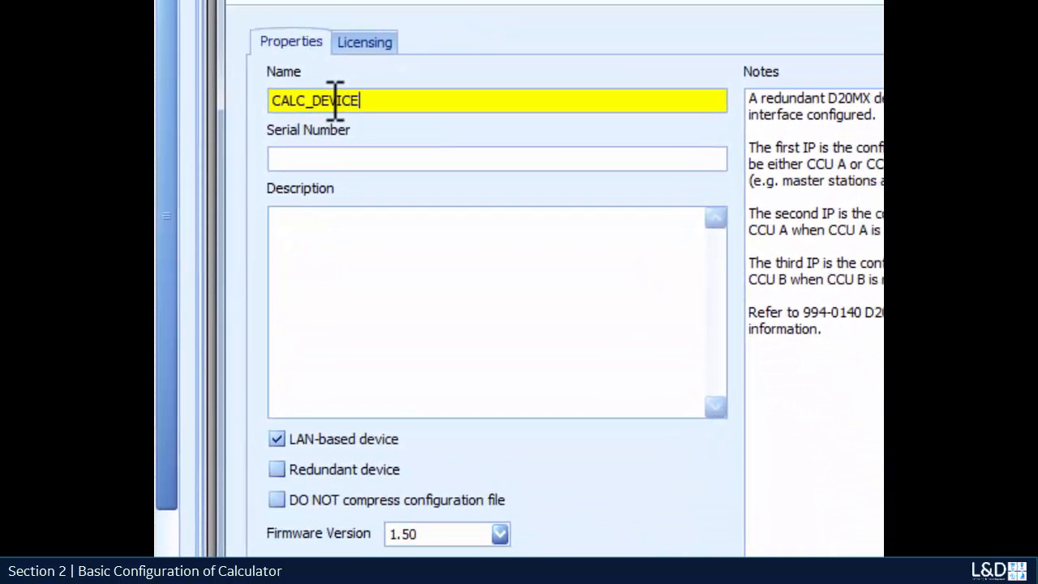
click(278, 439)
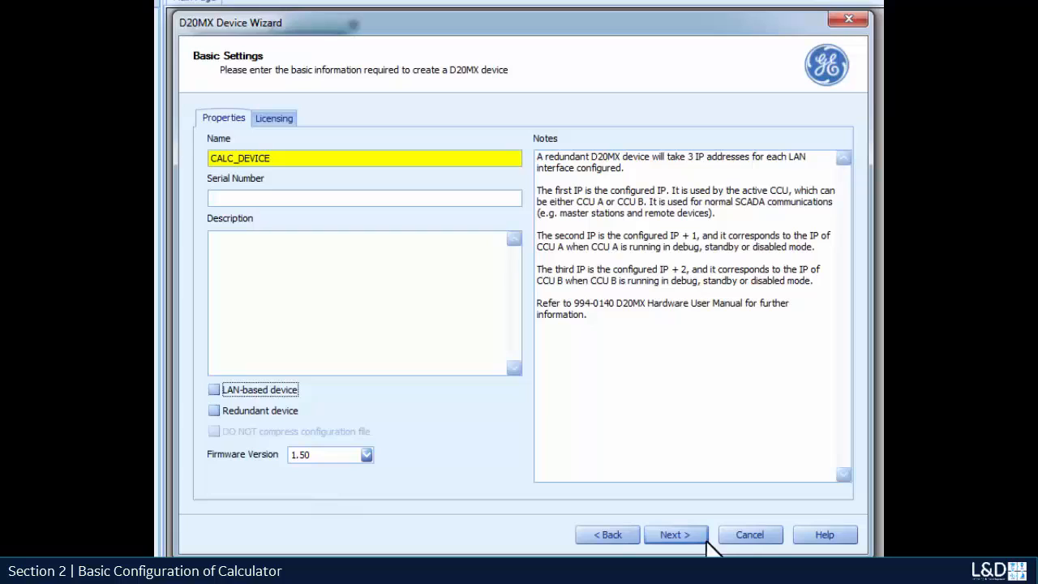
click(678, 536)
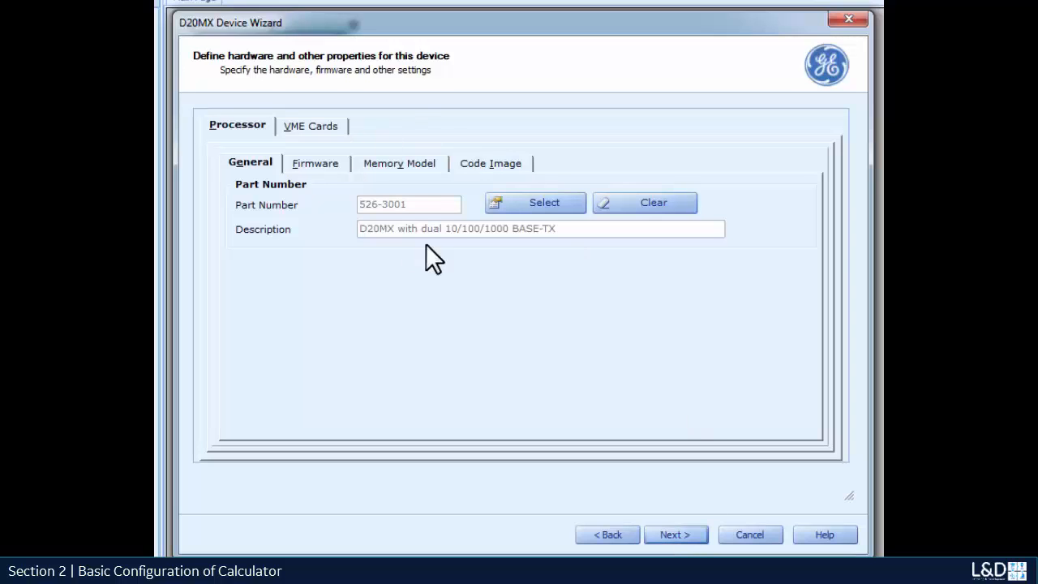
click(305, 167)
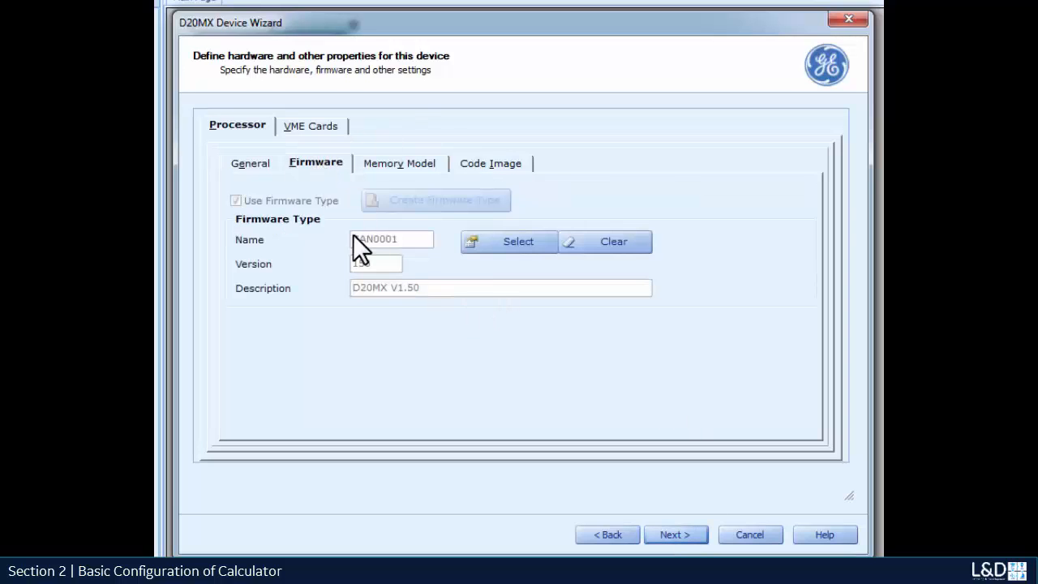
click(673, 536)
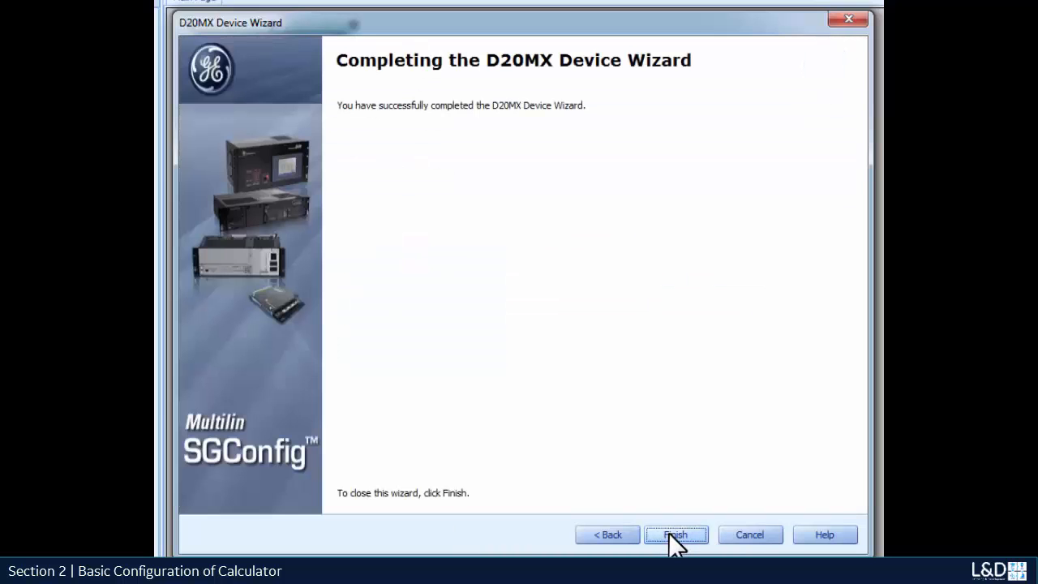
click(670, 535)
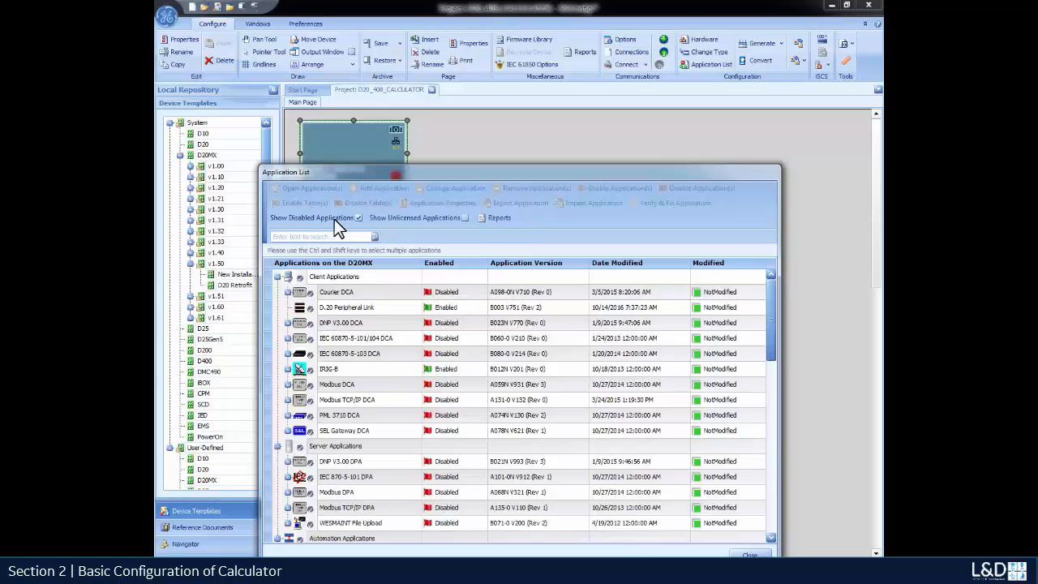
Disable the IRIG-B application in CALC_DEVICE's Application List.
drag(600, 166, 604, 104)
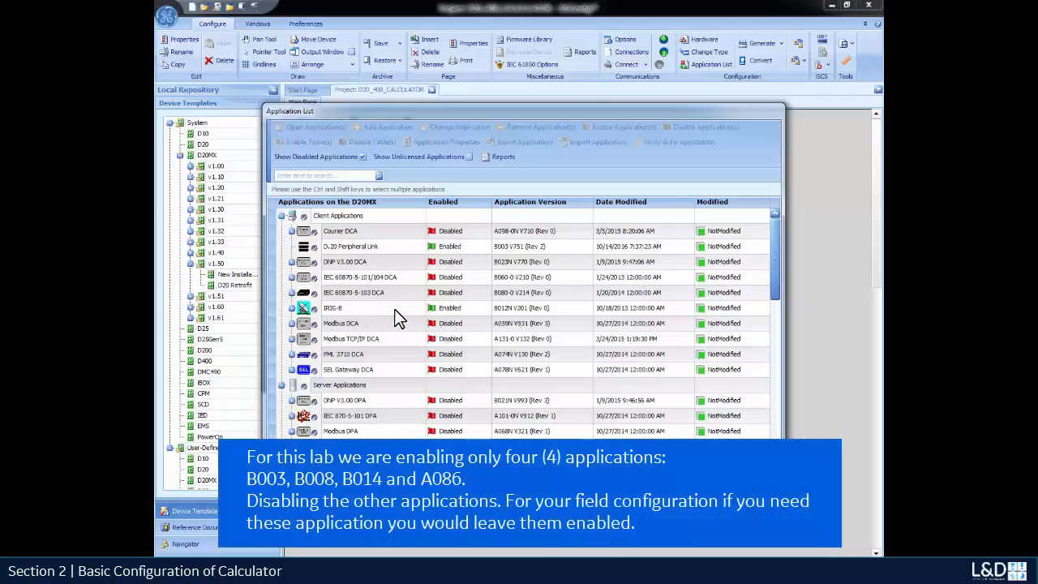
right_click(453, 310)
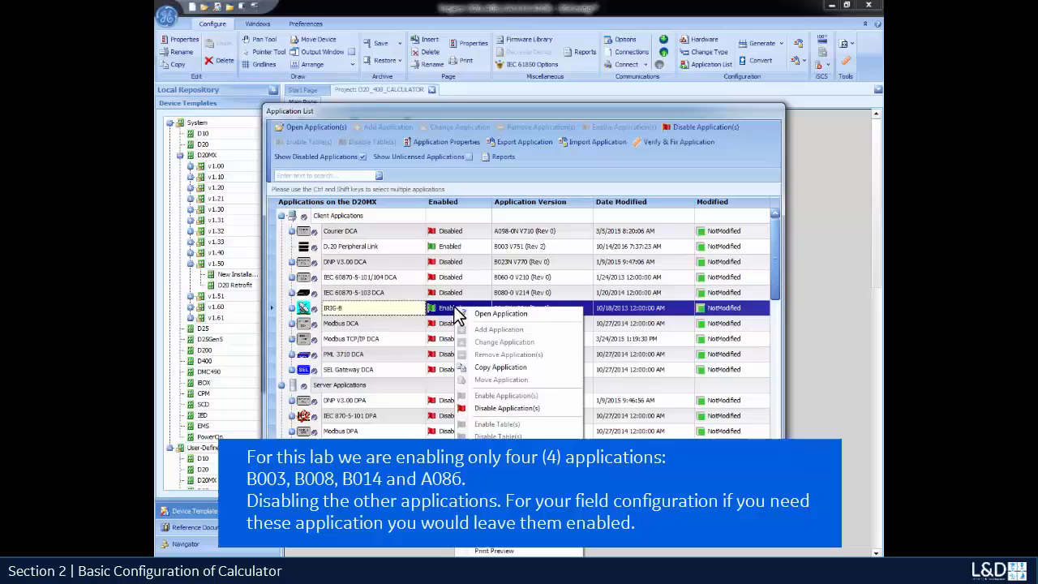
click(504, 408)
click(498, 324)
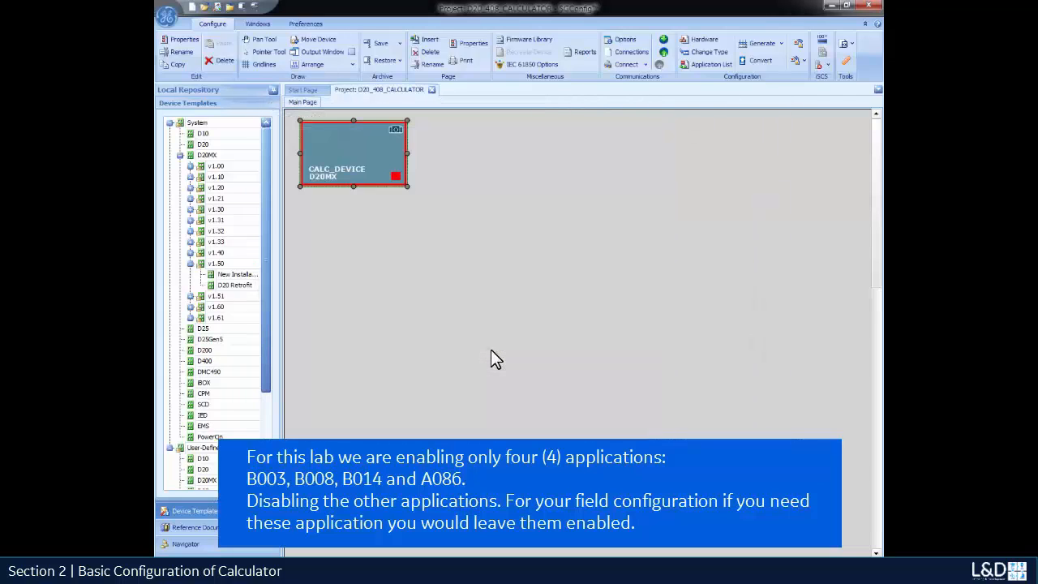
Disable the LAN Manager application on CALC_DEVICE.
double_click(394, 160)
drag(771, 346, 770, 438)
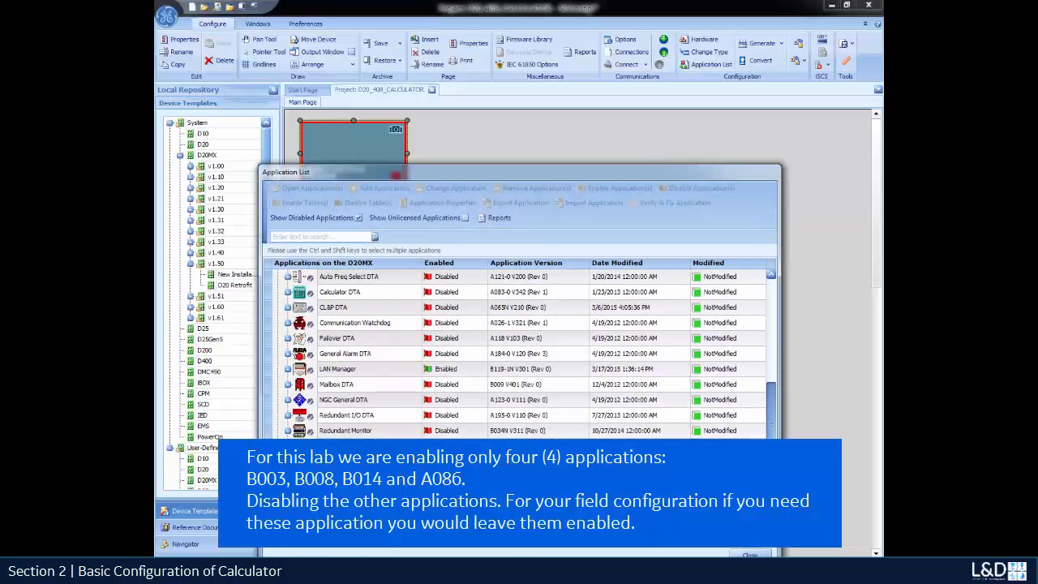
right_click(386, 372)
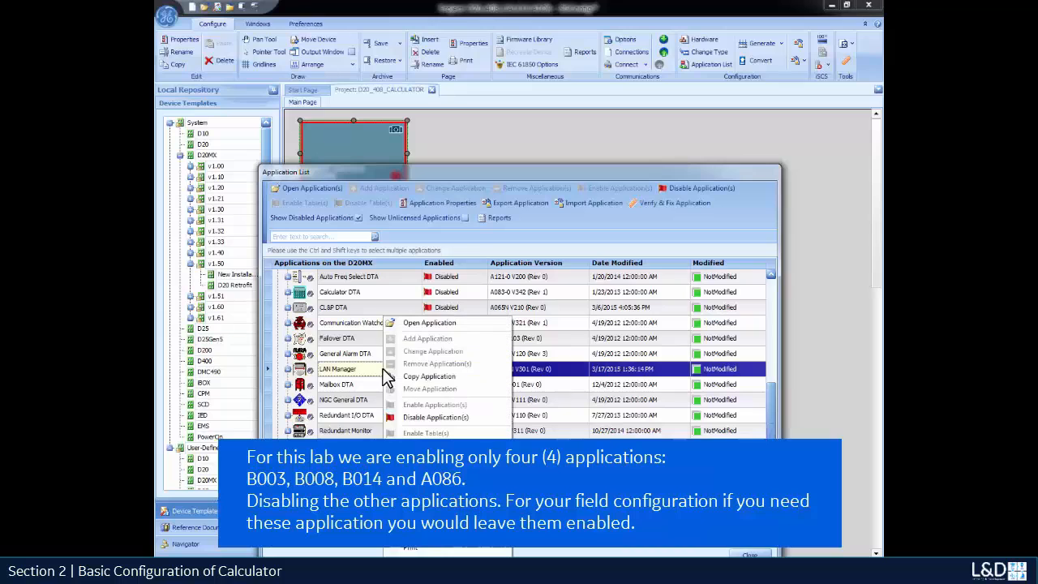
click(421, 416)
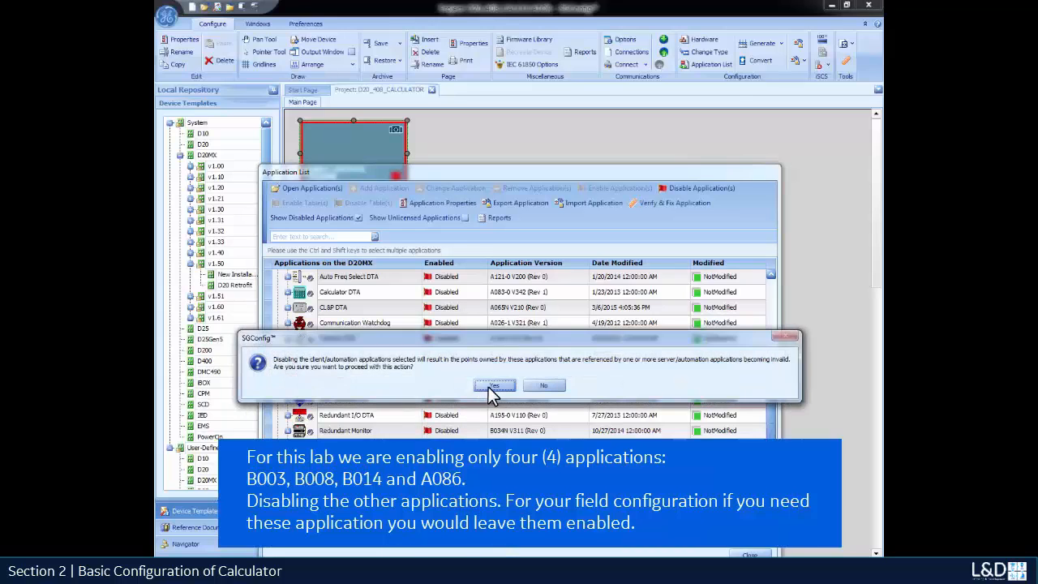
click(492, 386)
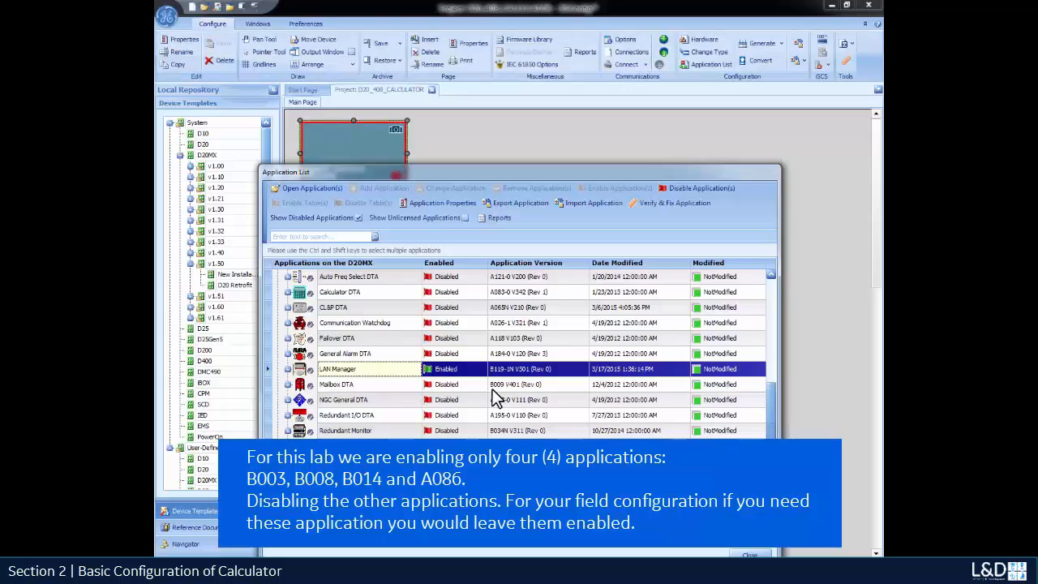
Disable the Internet Protocol Stack application as well.
double_click(350, 145)
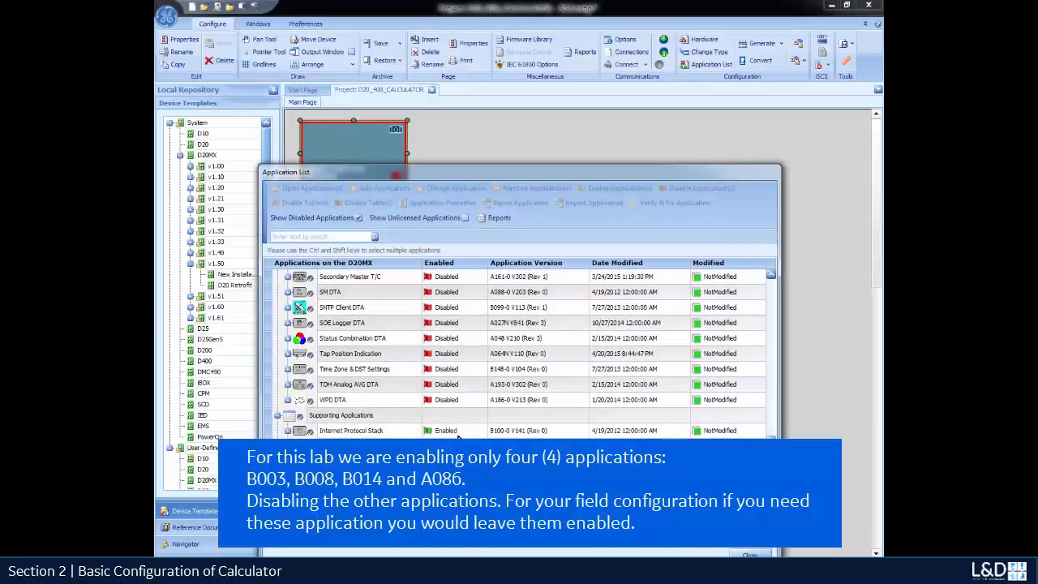
right_click(377, 433)
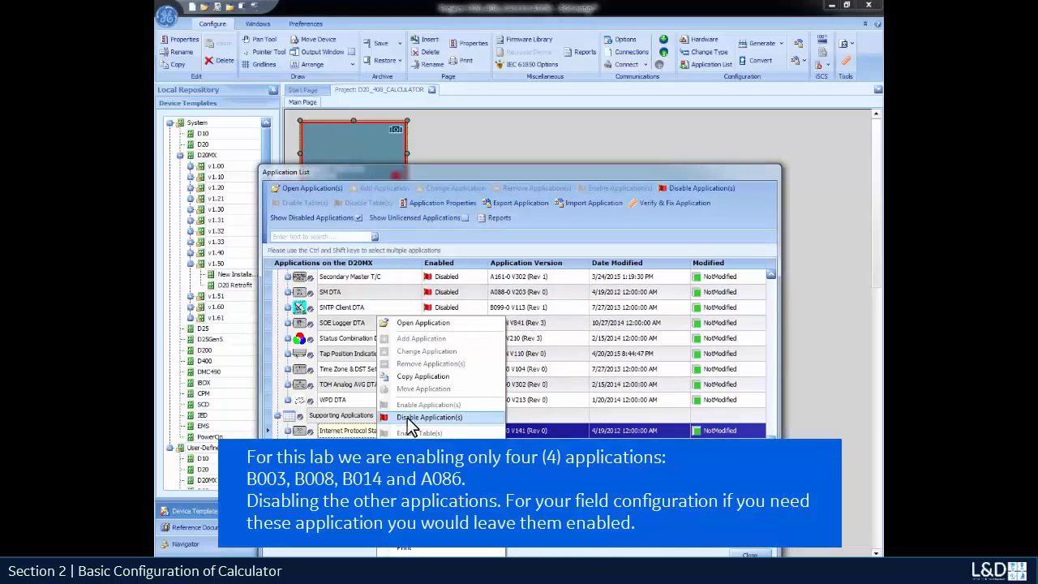
click(407, 417)
click(503, 391)
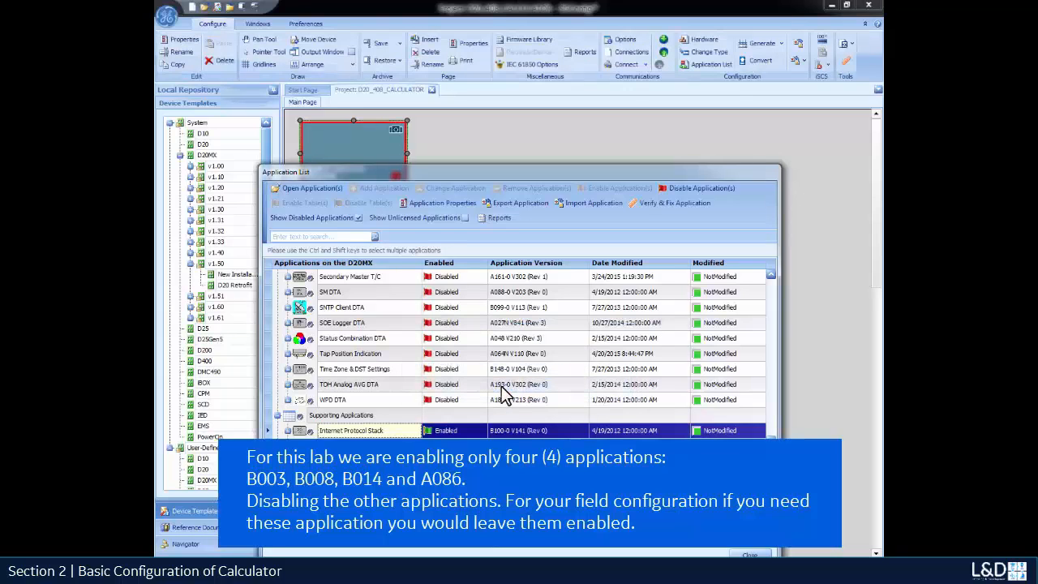
key(Escape)
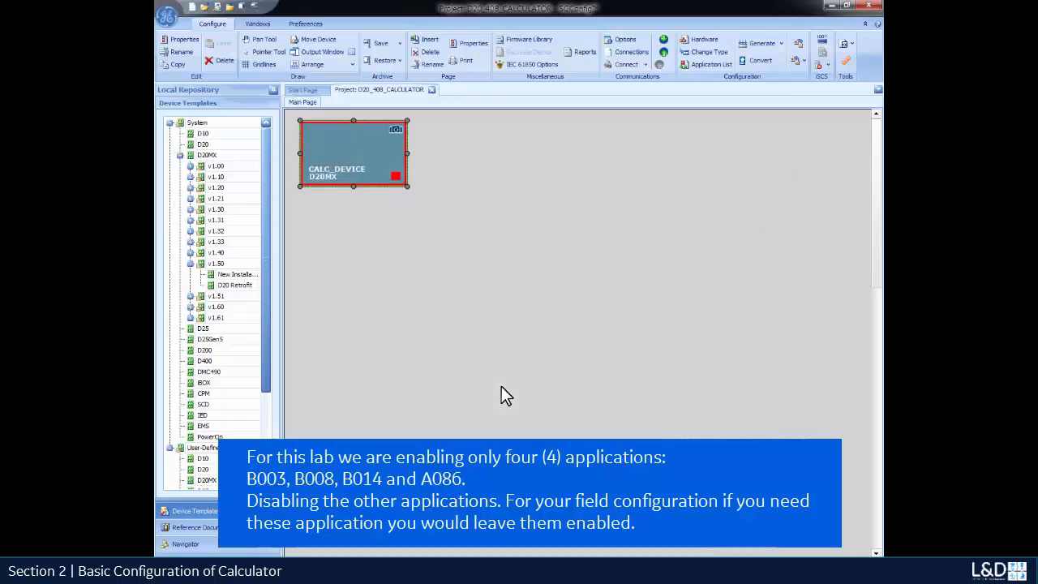
double_click(380, 160)
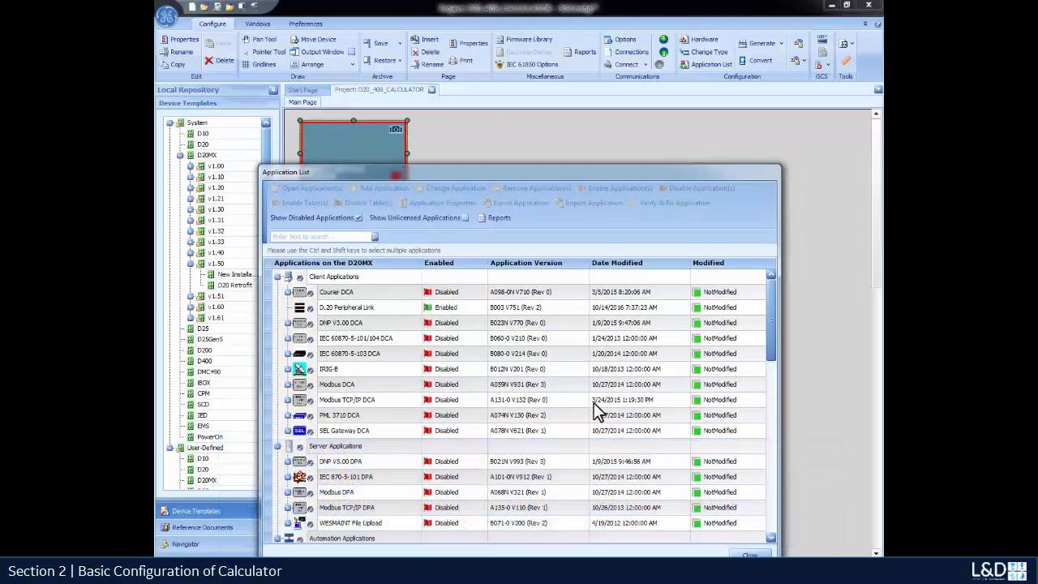
Open the D20 Peripheral Link settings and delete Peripherals 1 and 2.
double_click(378, 304)
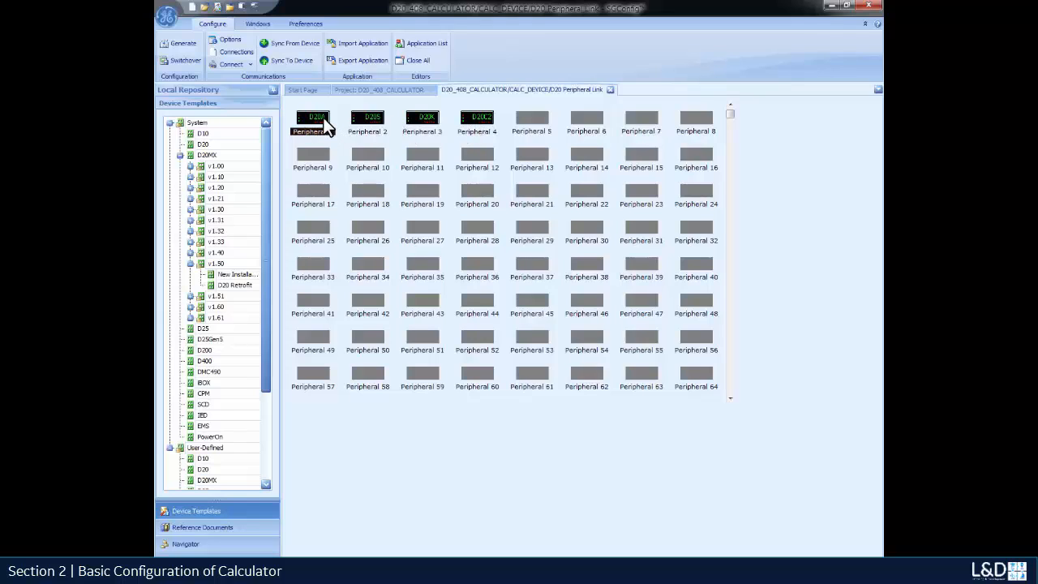
right_click(328, 124)
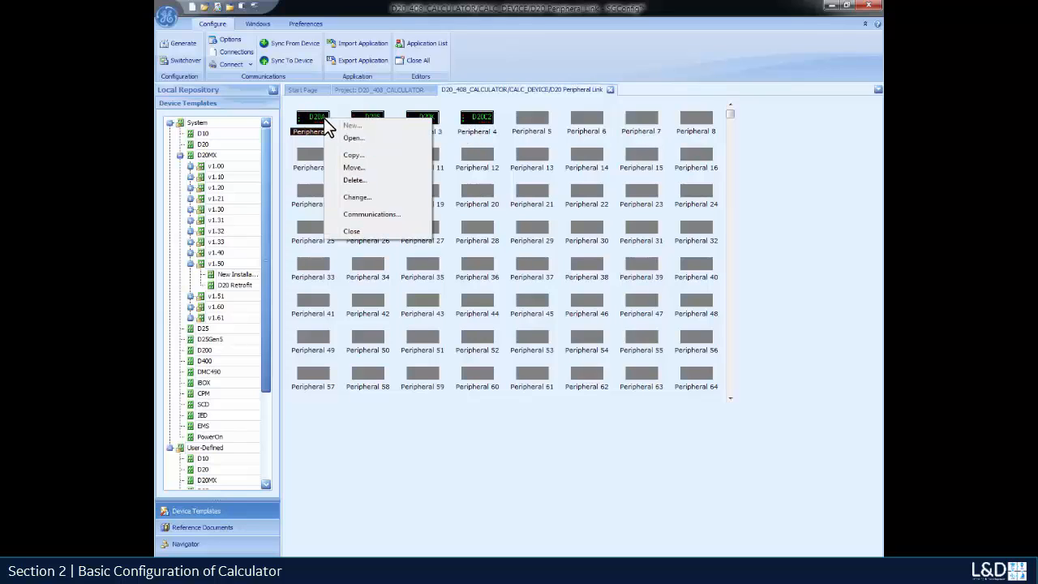
click(351, 180)
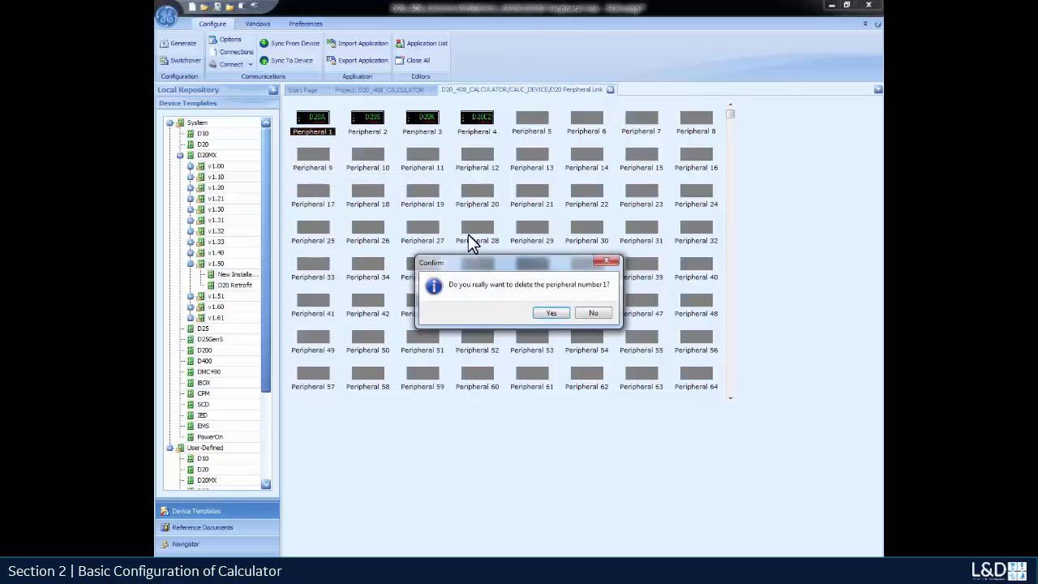
click(551, 313)
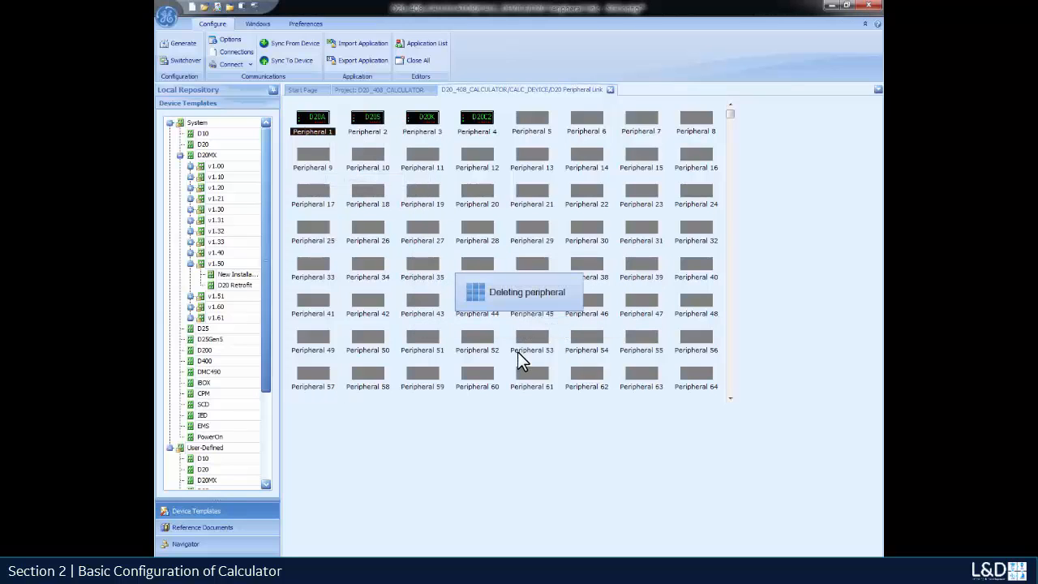
right_click(378, 130)
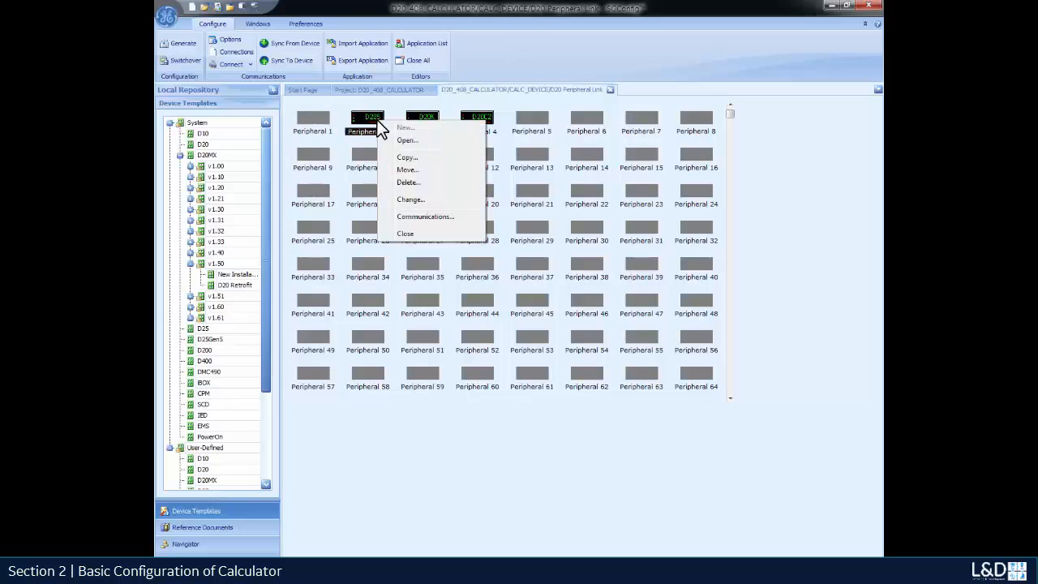
click(409, 183)
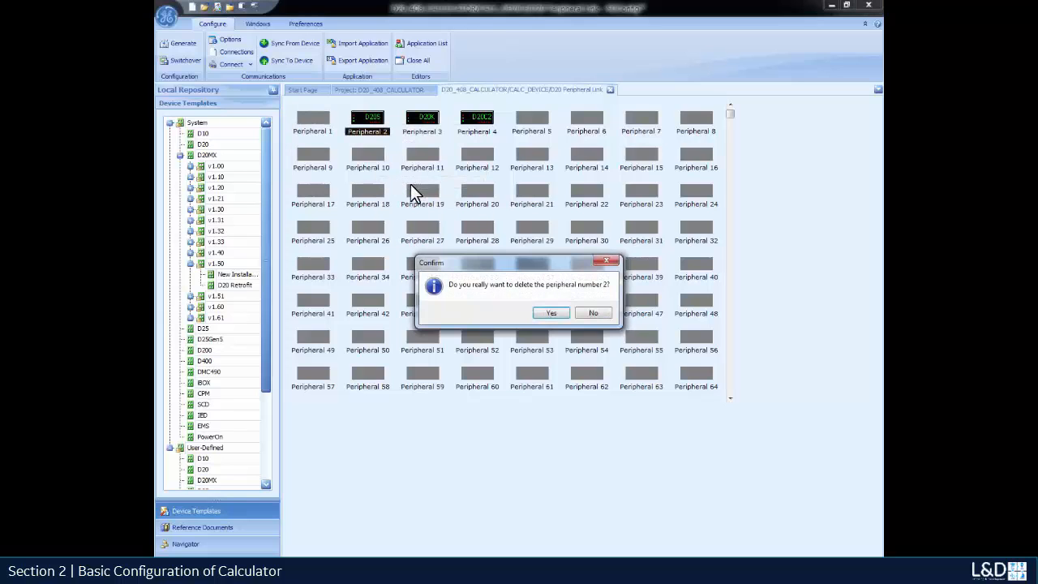
click(608, 312)
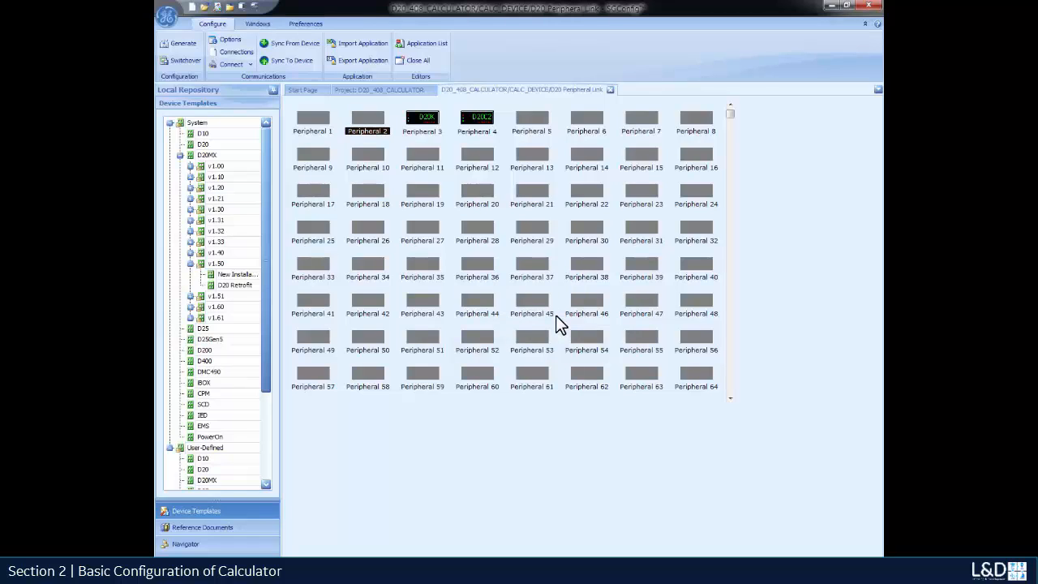
Delete Peripherals 3 and 4 from the grid.
right_click(414, 114)
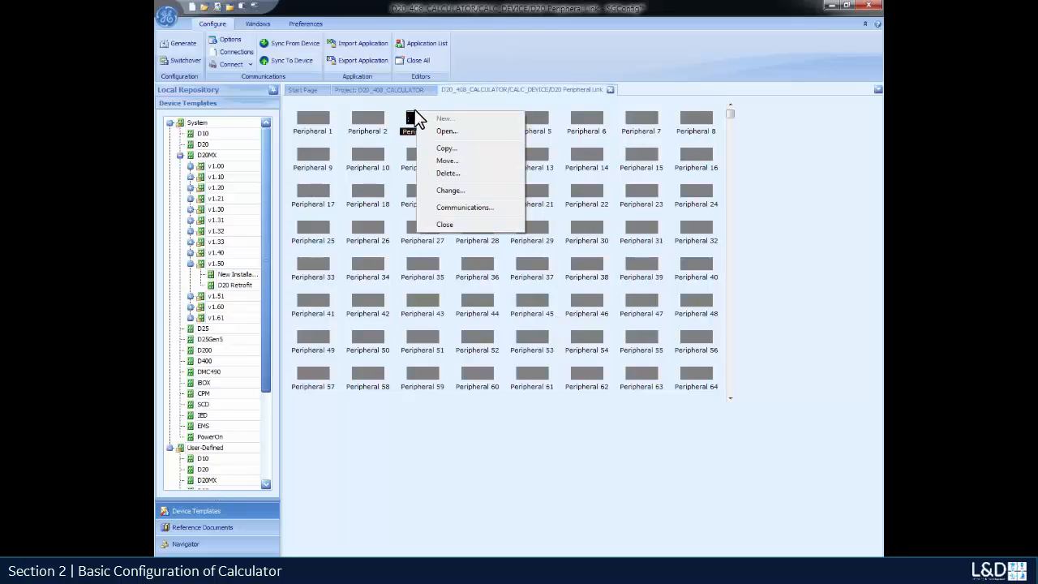
click(448, 173)
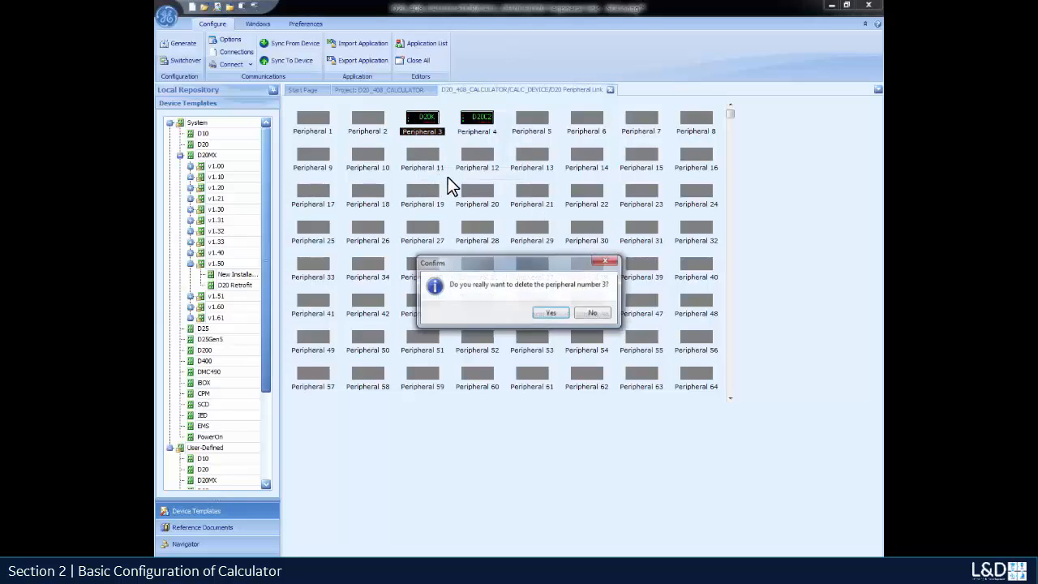
click(548, 313)
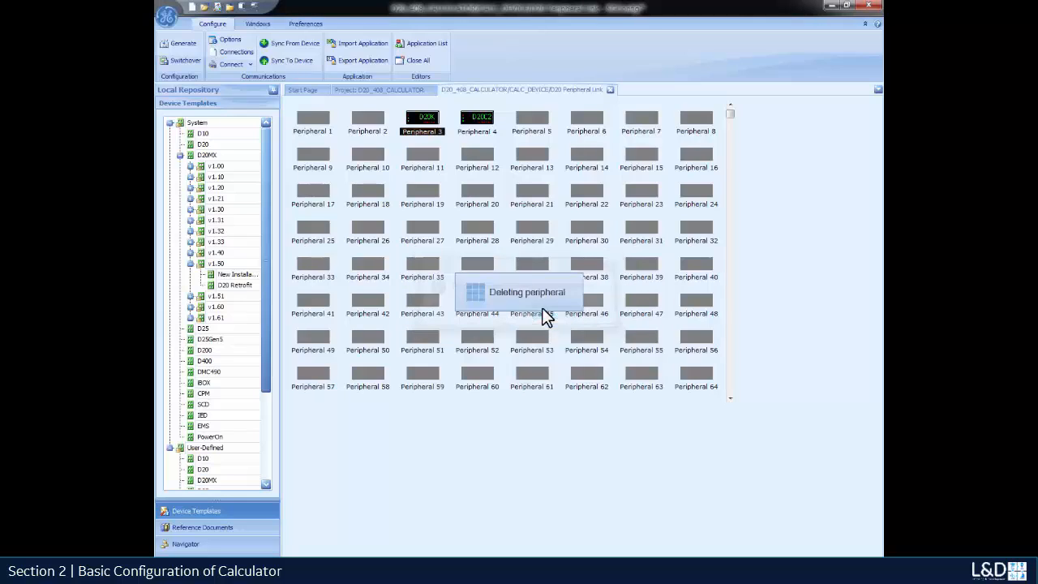
right_click(475, 134)
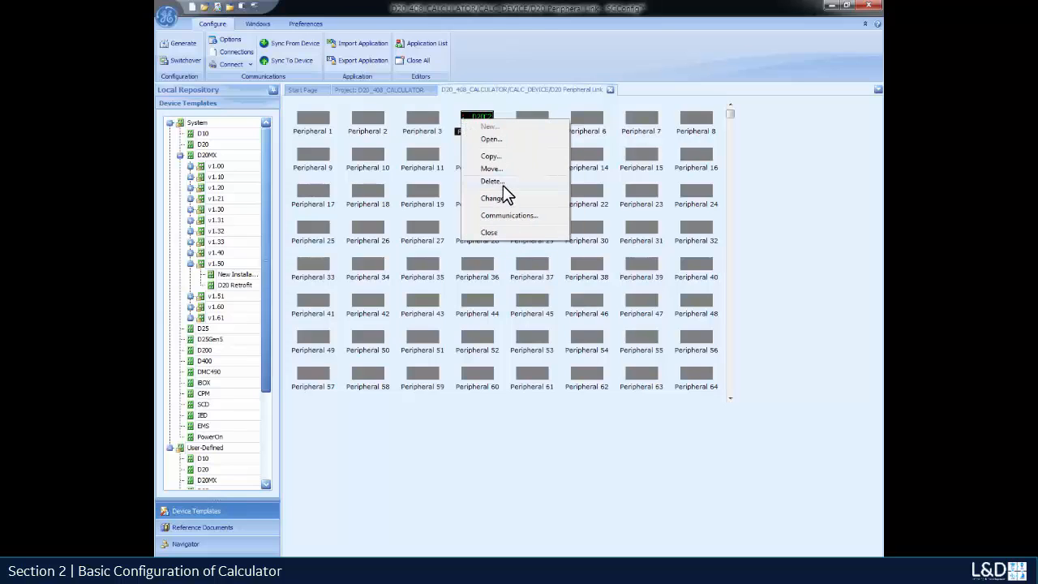
click(501, 187)
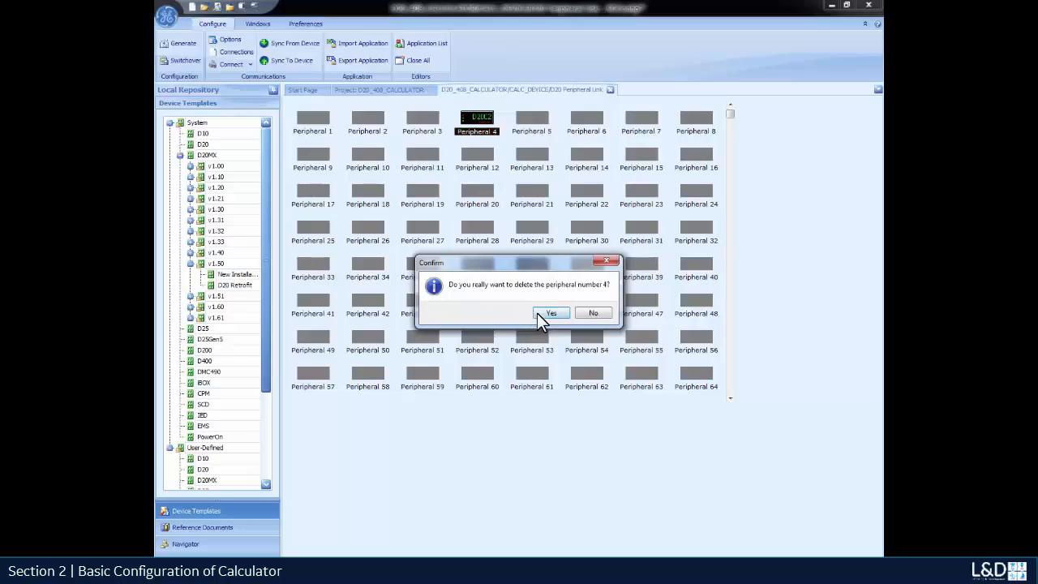
click(539, 313)
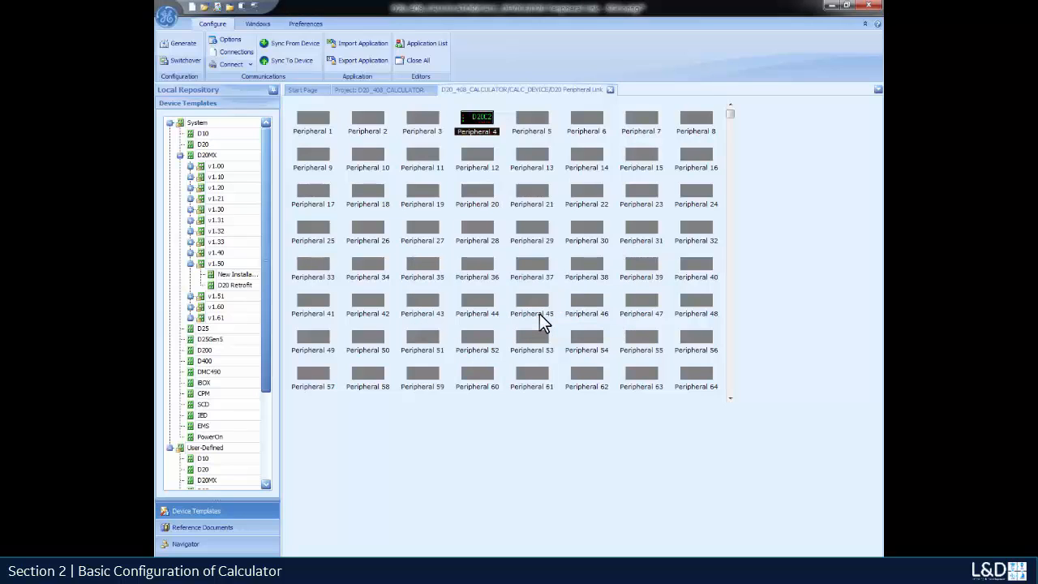
Create a WESDAC D20 C1 peripheral in slot 1.
double_click(318, 118)
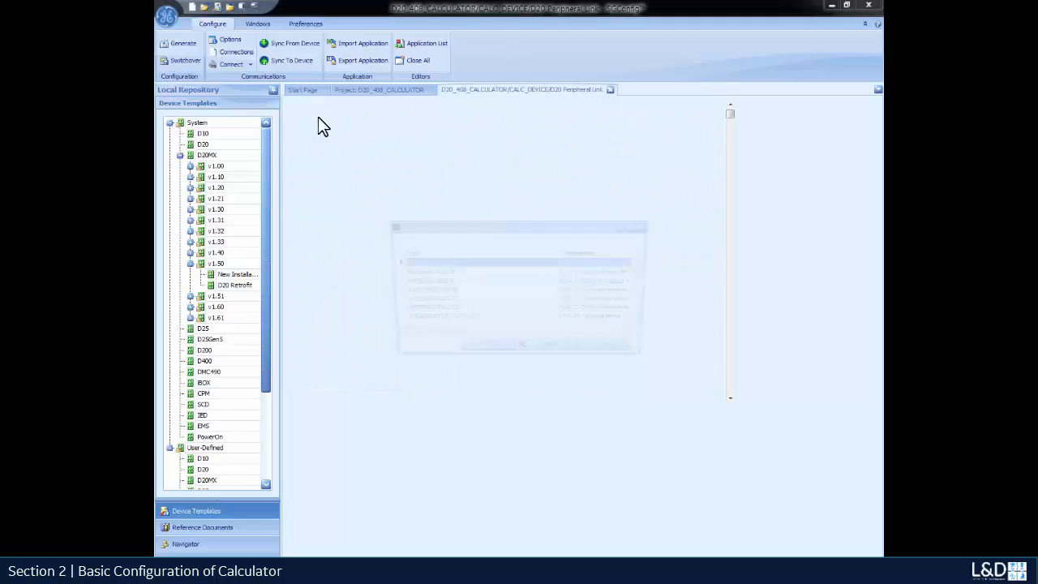
click(456, 302)
click(496, 355)
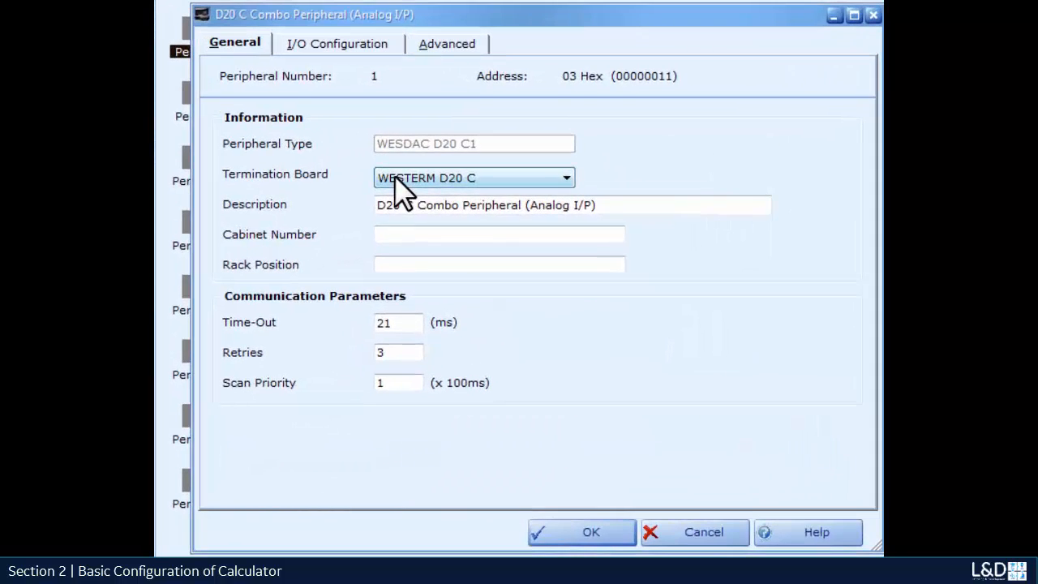
Describe digital input 5 as 'First Point' and input 10 as 'Second Point', then save.
click(339, 45)
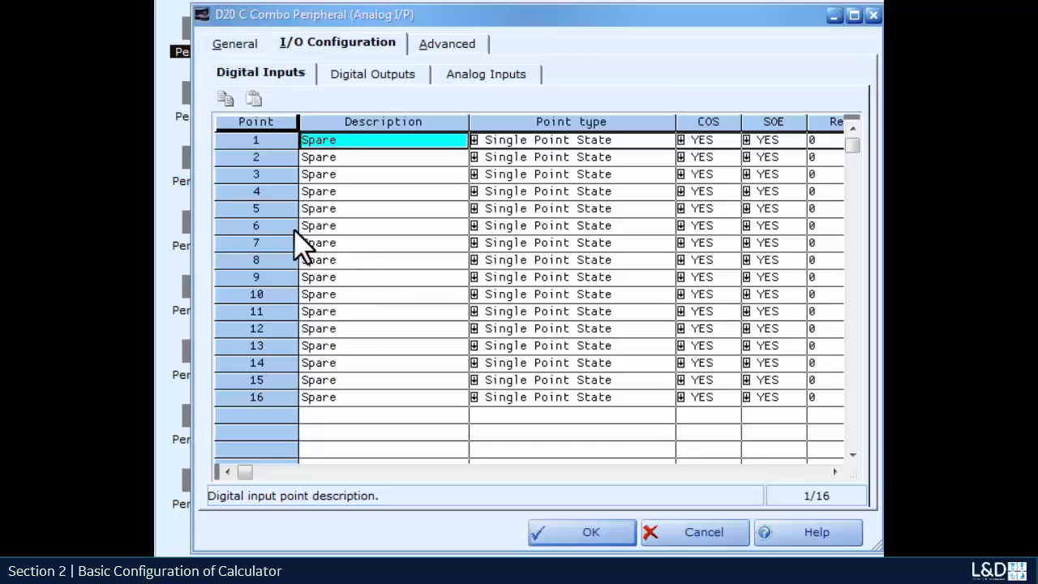
click(365, 208)
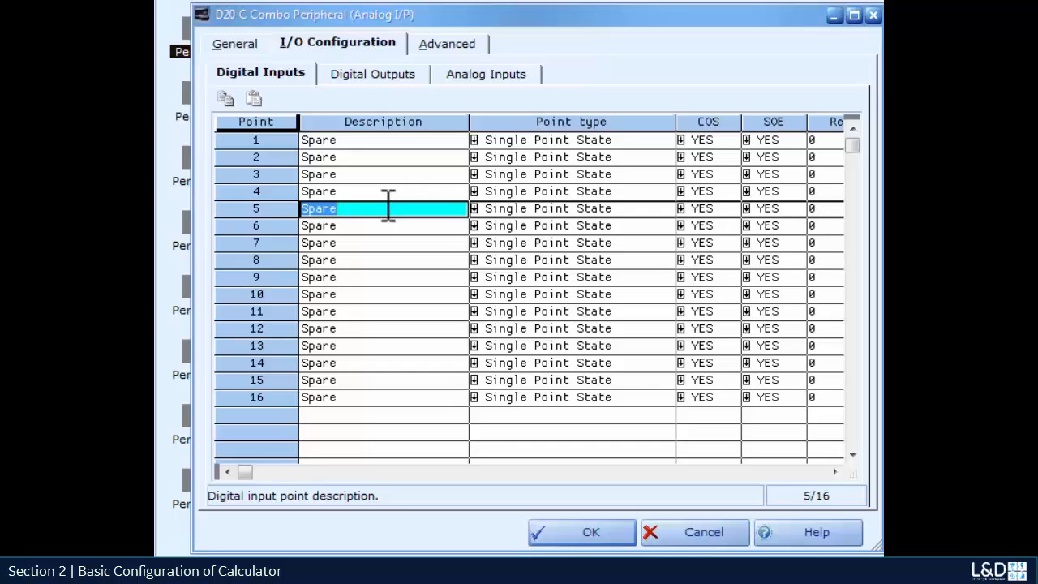
text(First Point)
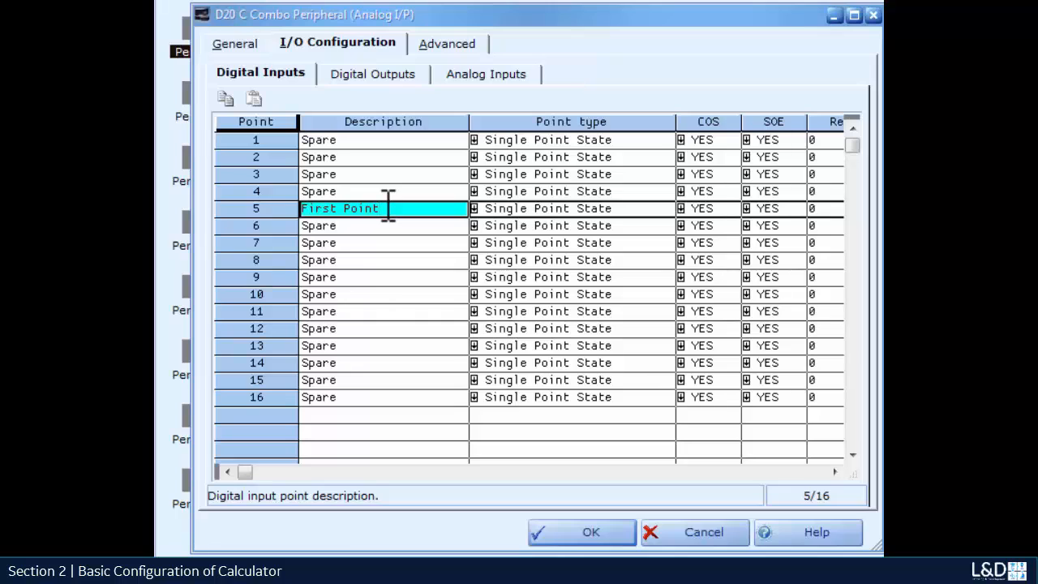
click(353, 295)
key(BackSpace)
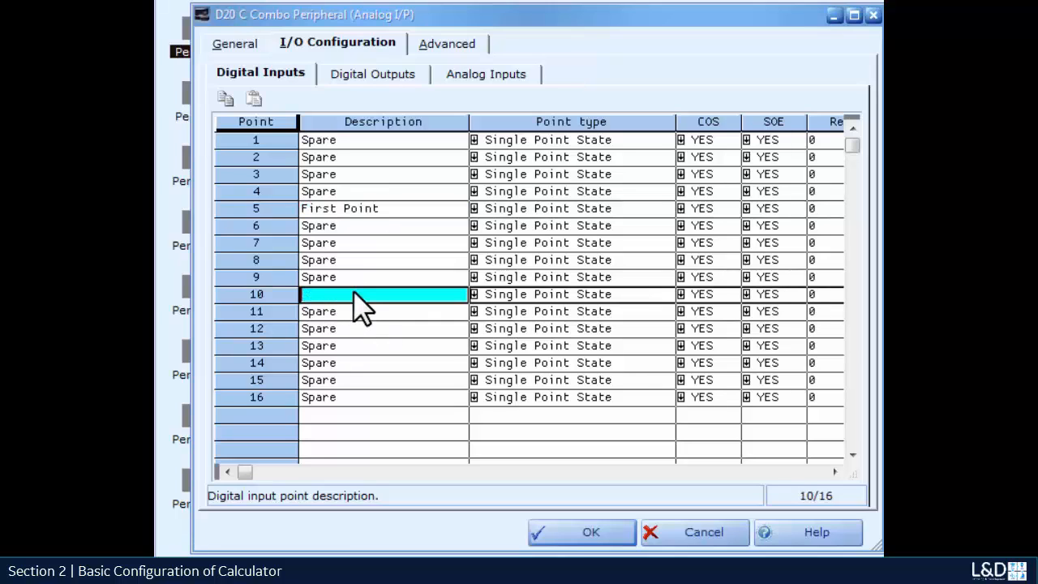
text(Second Point)
click(590, 534)
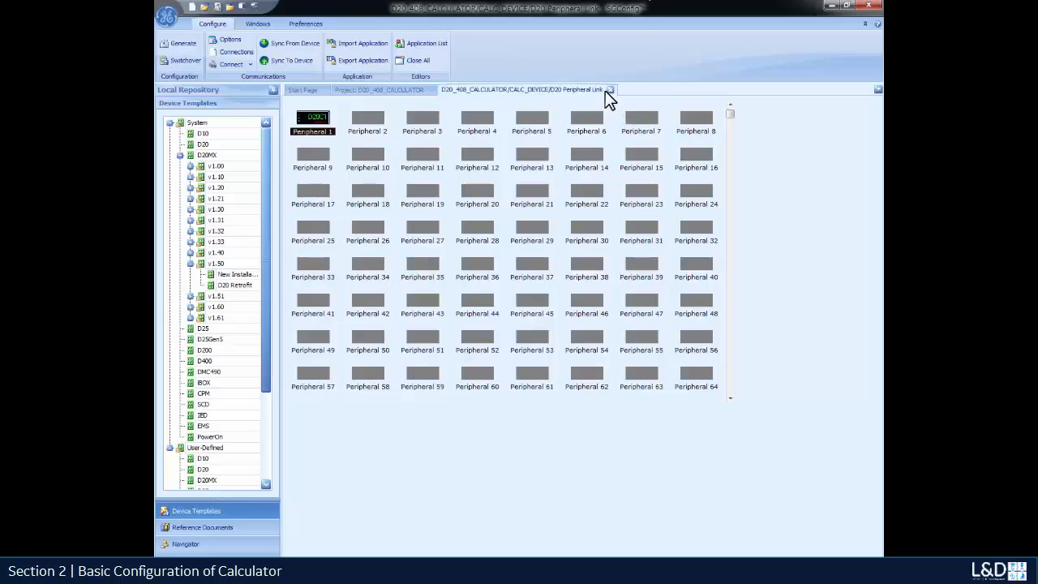
Show disabled applications for CALC_DEVICE and enable the Calculator DTA application.
click(610, 90)
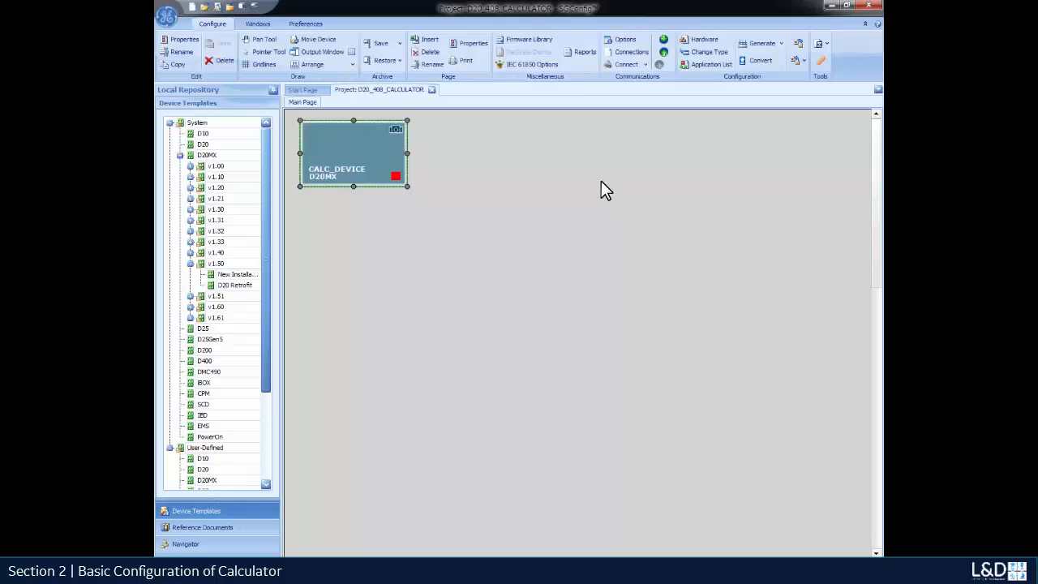
double_click(360, 160)
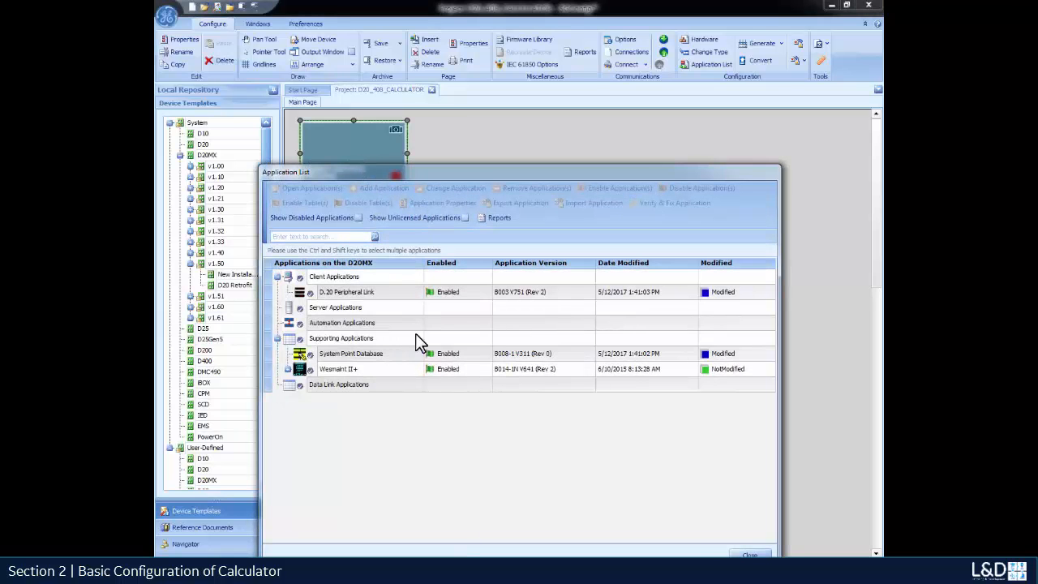
click(358, 217)
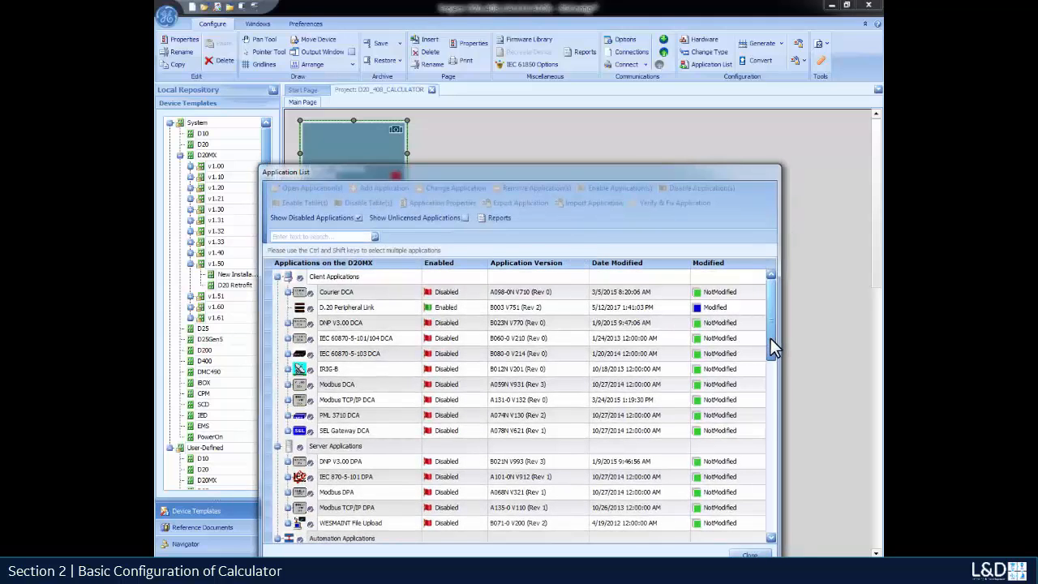
drag(770, 338, 775, 513)
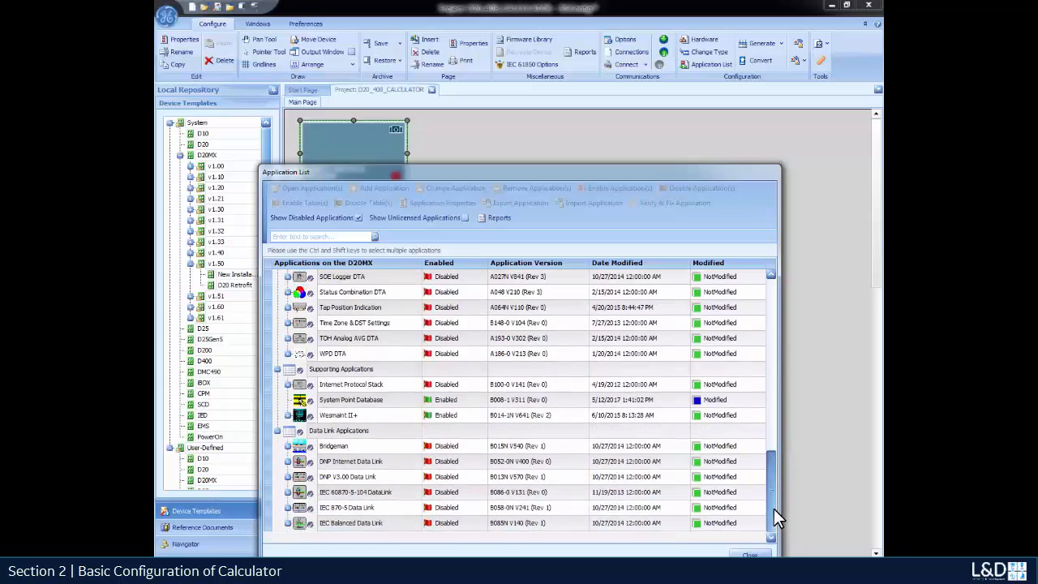
drag(773, 507, 774, 429)
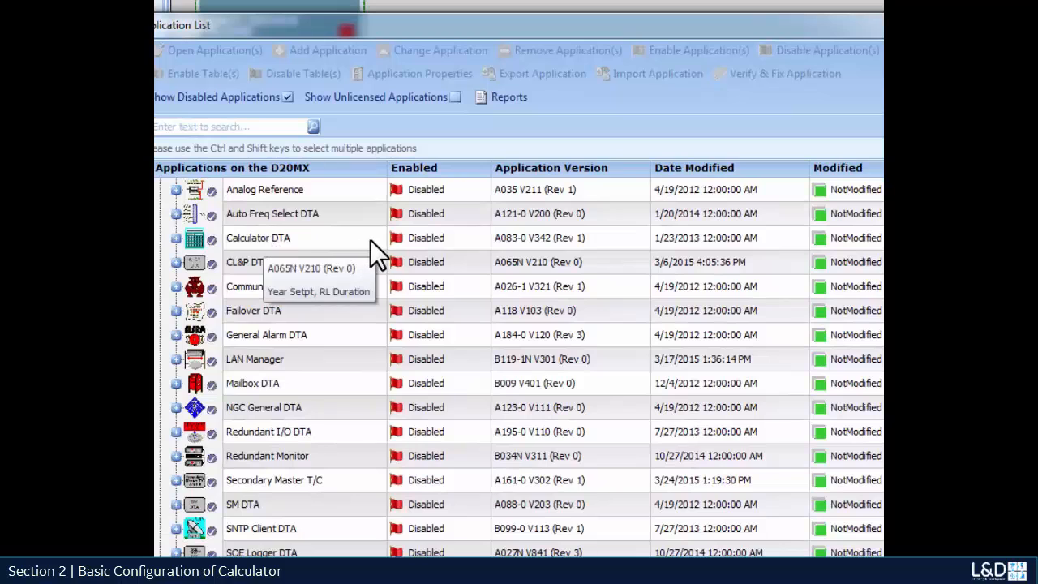
right_click(452, 244)
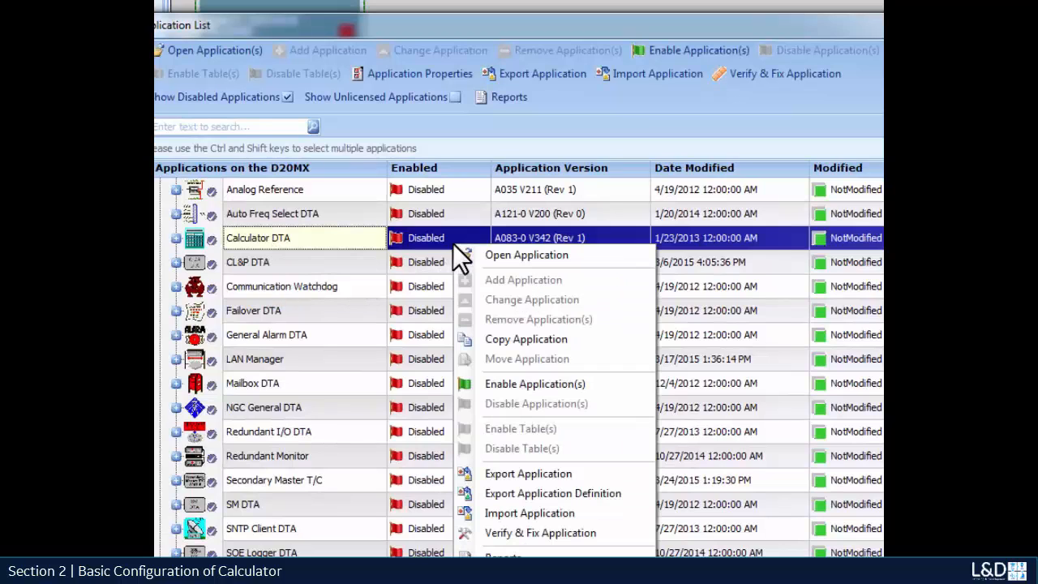
click(517, 387)
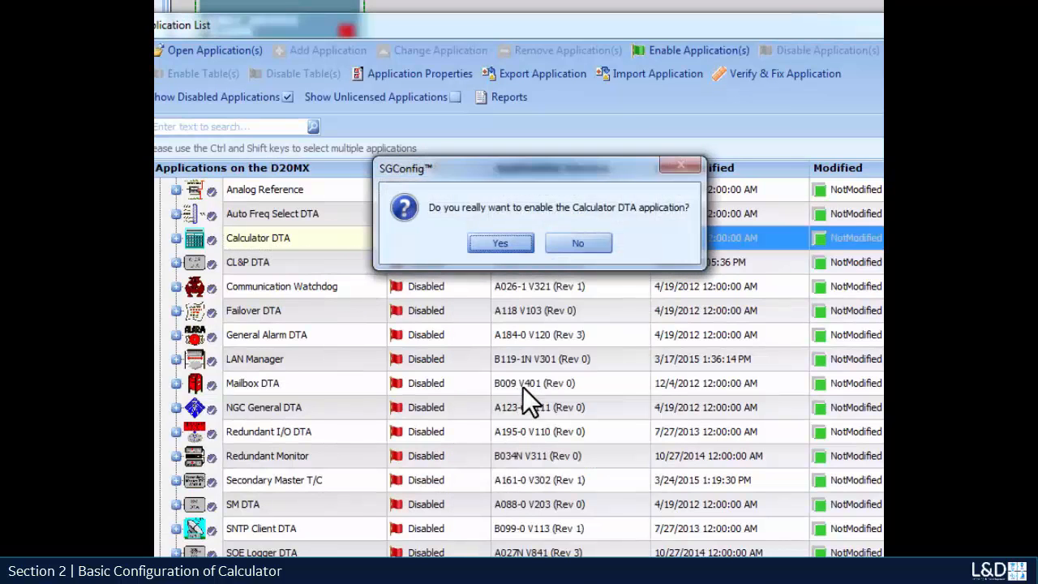
click(518, 248)
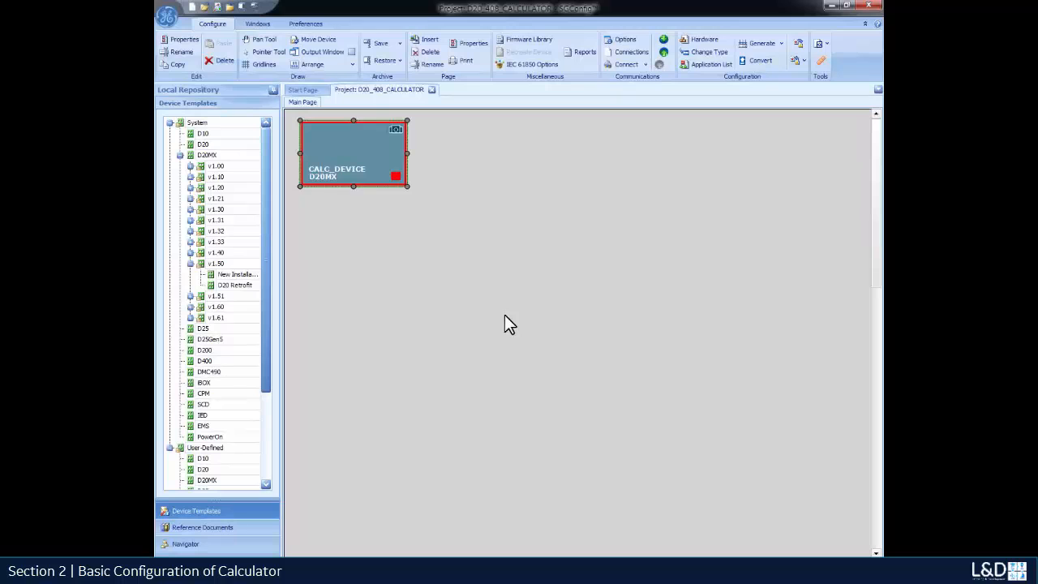
Hide disabled applications and open the Calculator DTA editor for CALC_DEVICE.
double_click(354, 160)
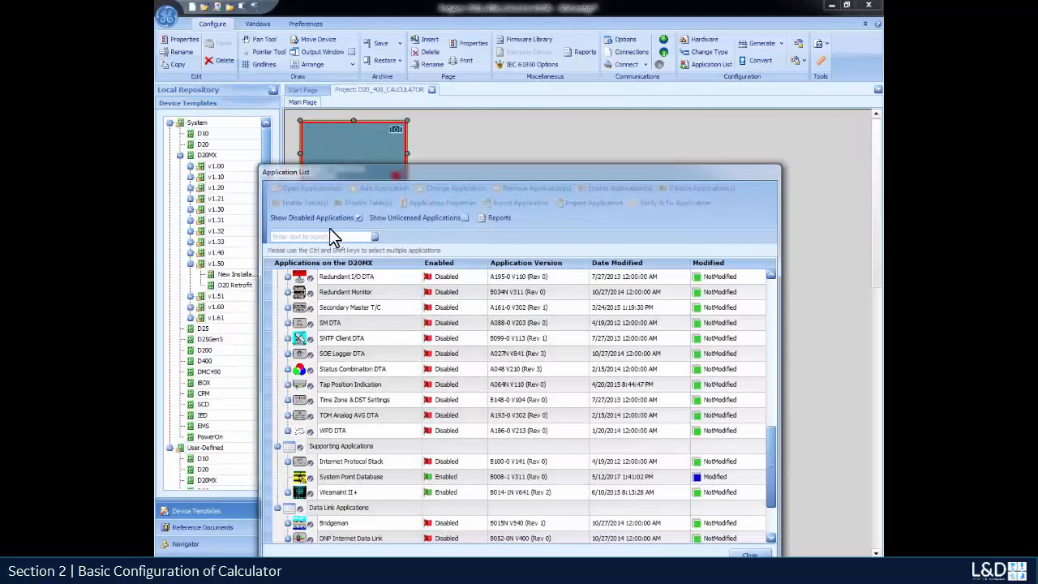
click(359, 218)
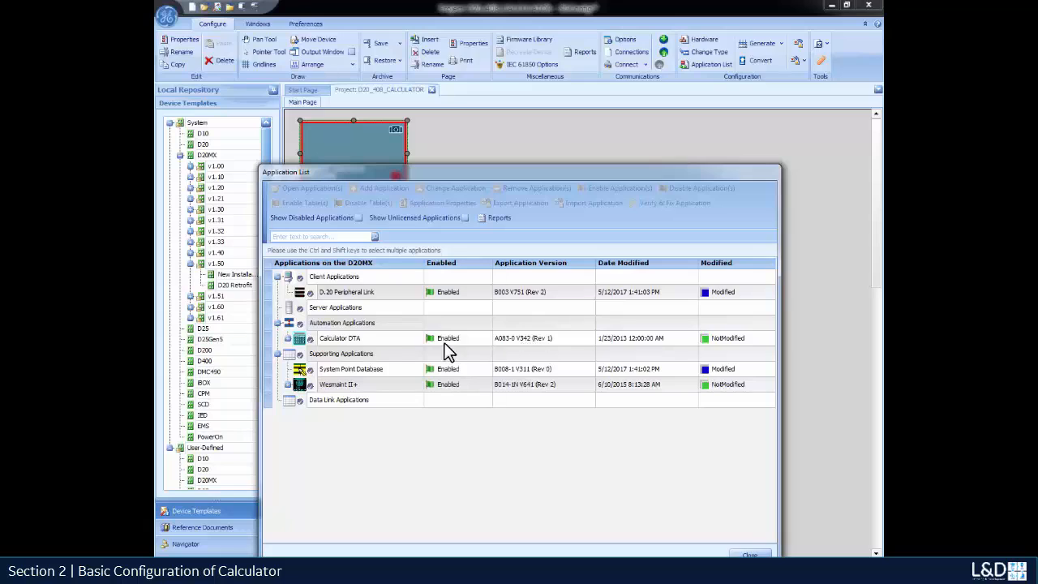
click(402, 341)
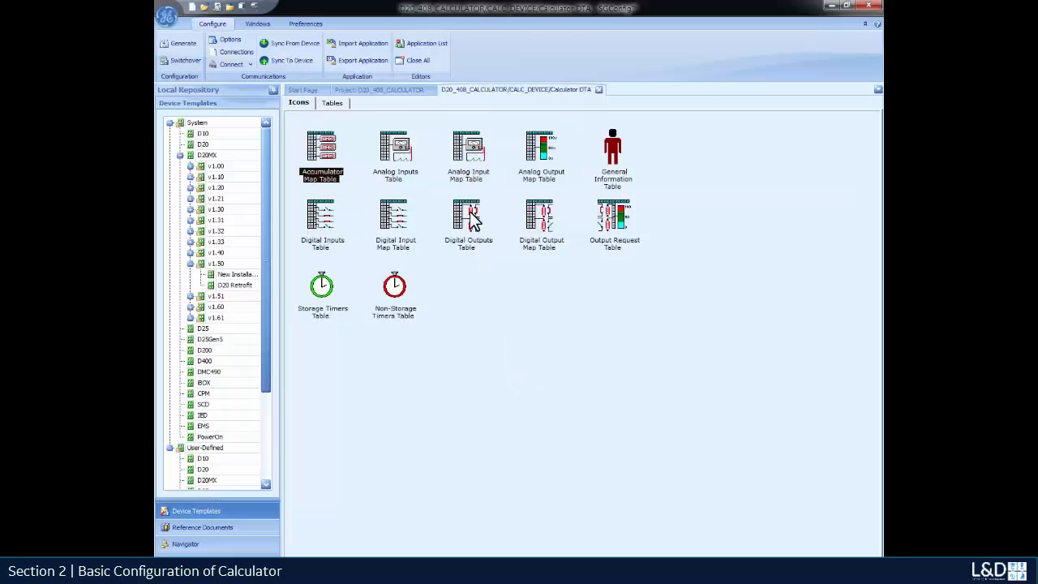
In the Digital Input Map, add rows linking input 1 to First Point (000005) and input 2 to Second Point (000010).
double_click(541, 219)
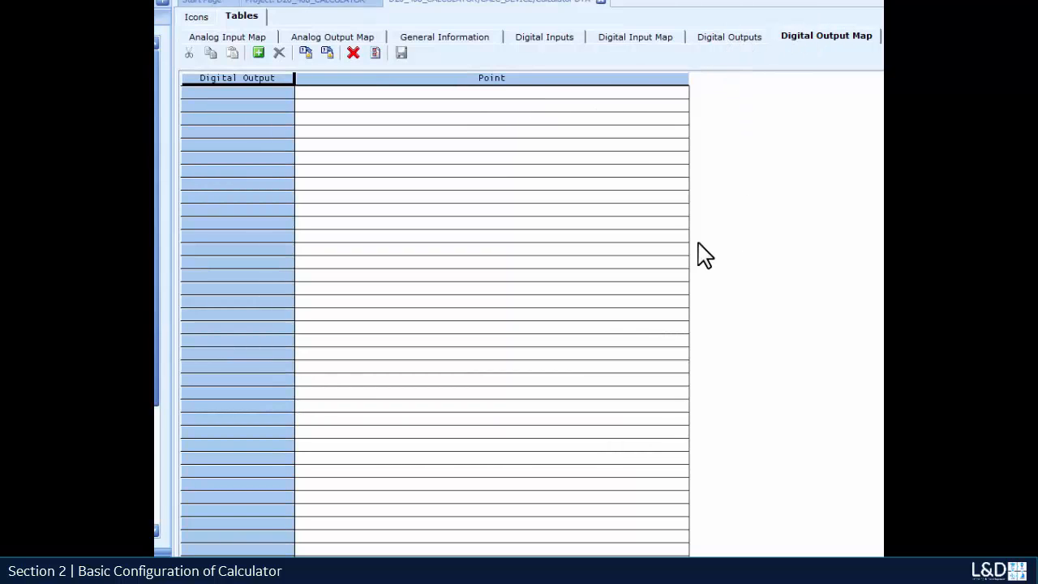
click(634, 38)
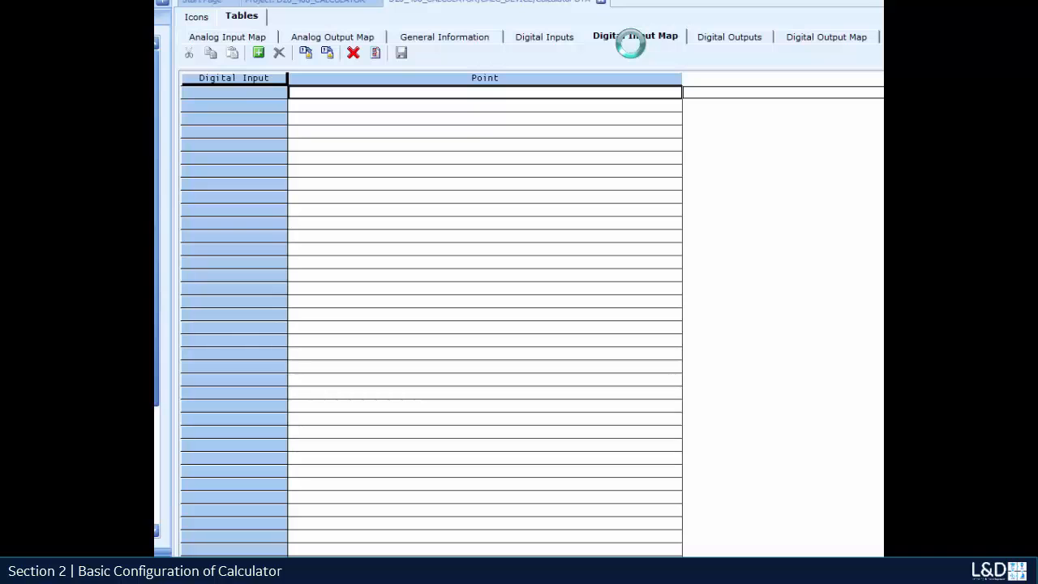
double_click(468, 93)
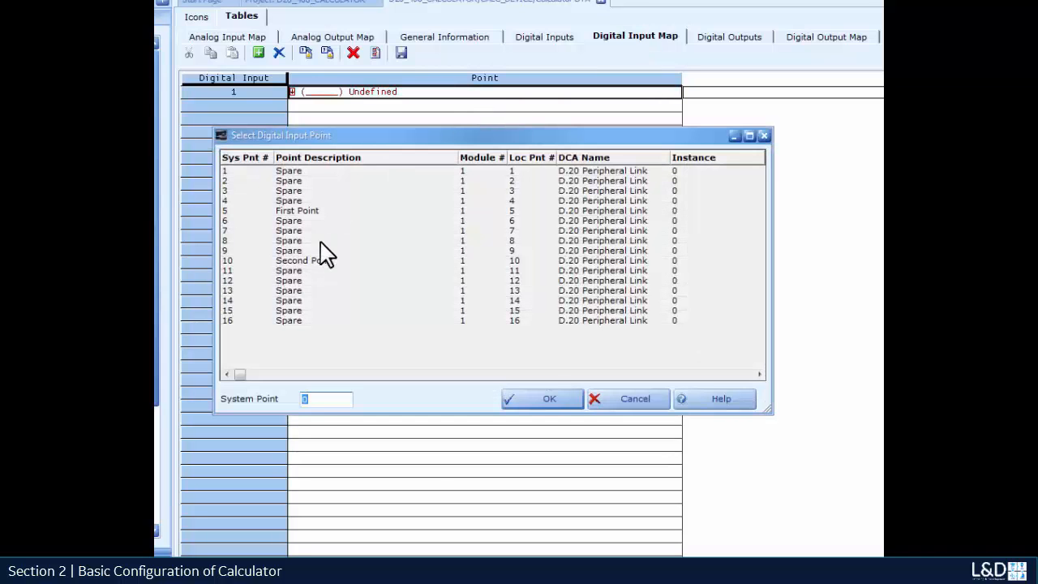
double_click(301, 212)
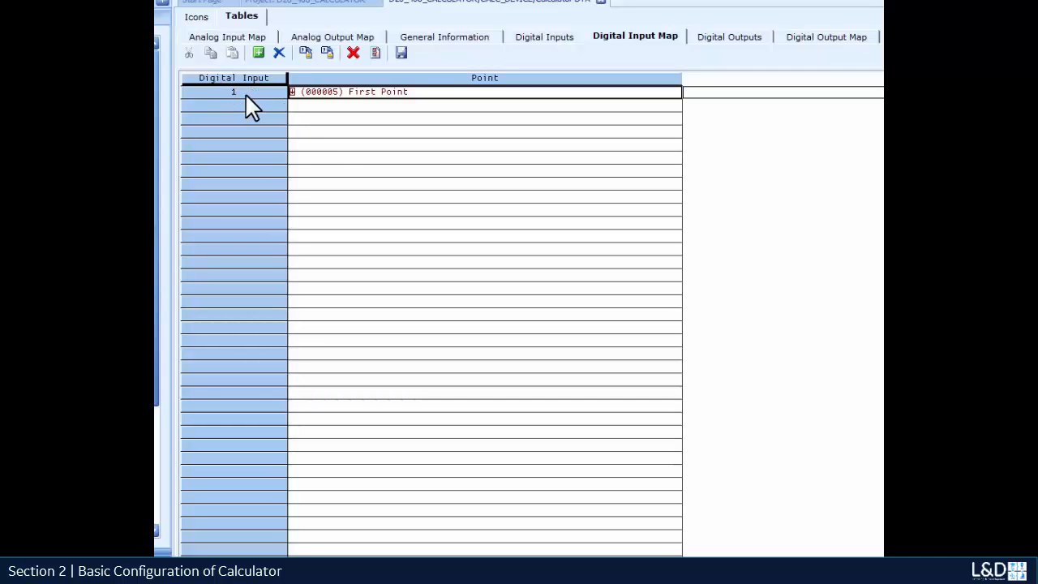
double_click(357, 112)
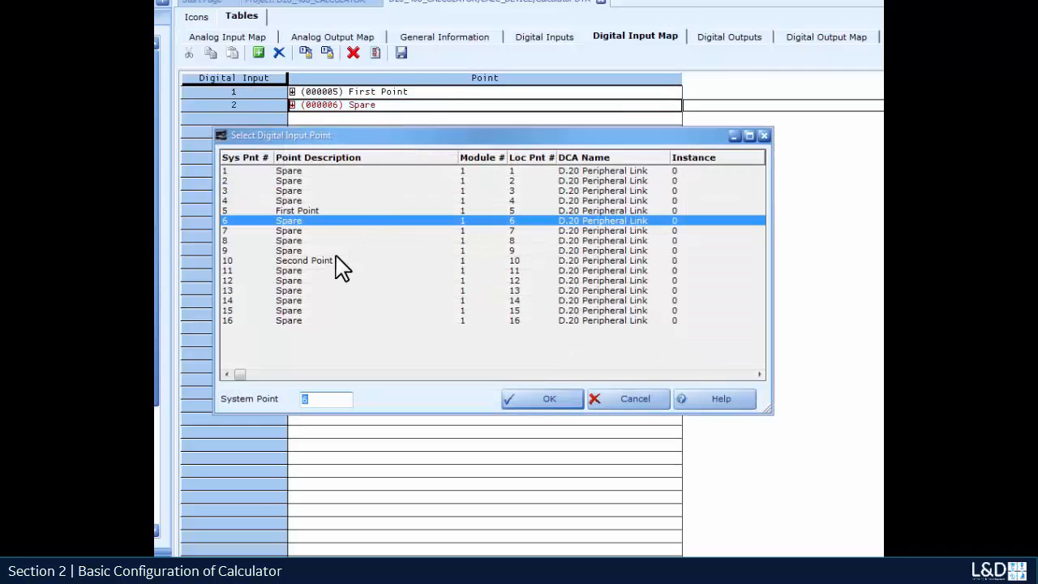
double_click(311, 258)
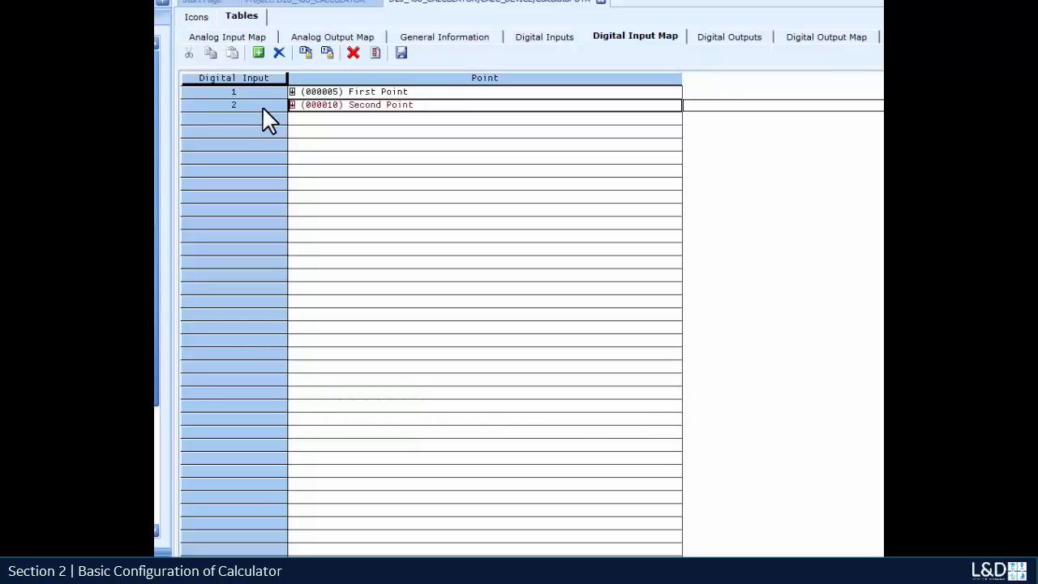
Enter the expression DI1 != DI2 in the first Digital Inputs row and save it.
click(539, 38)
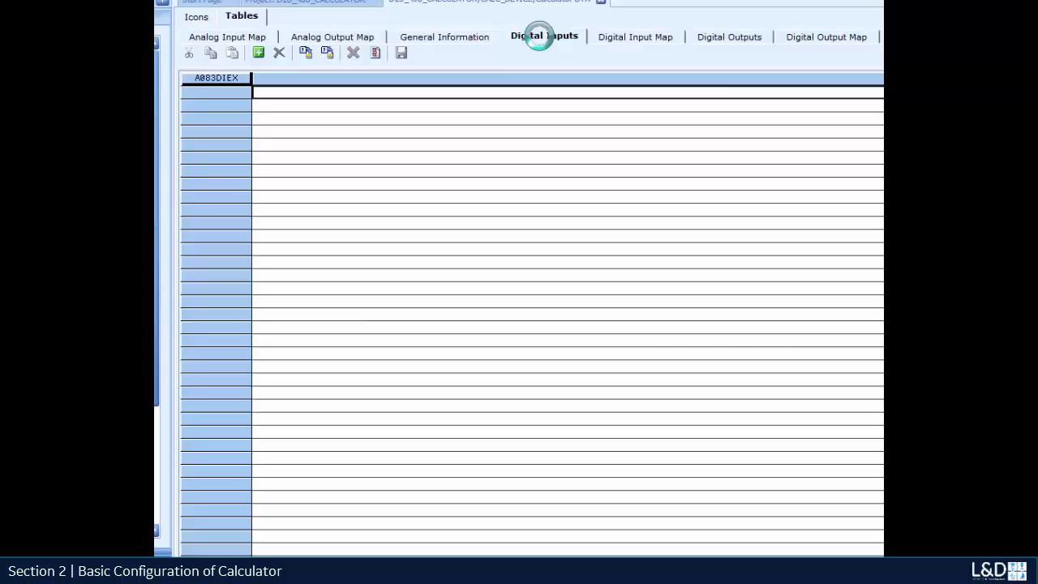
click(276, 94)
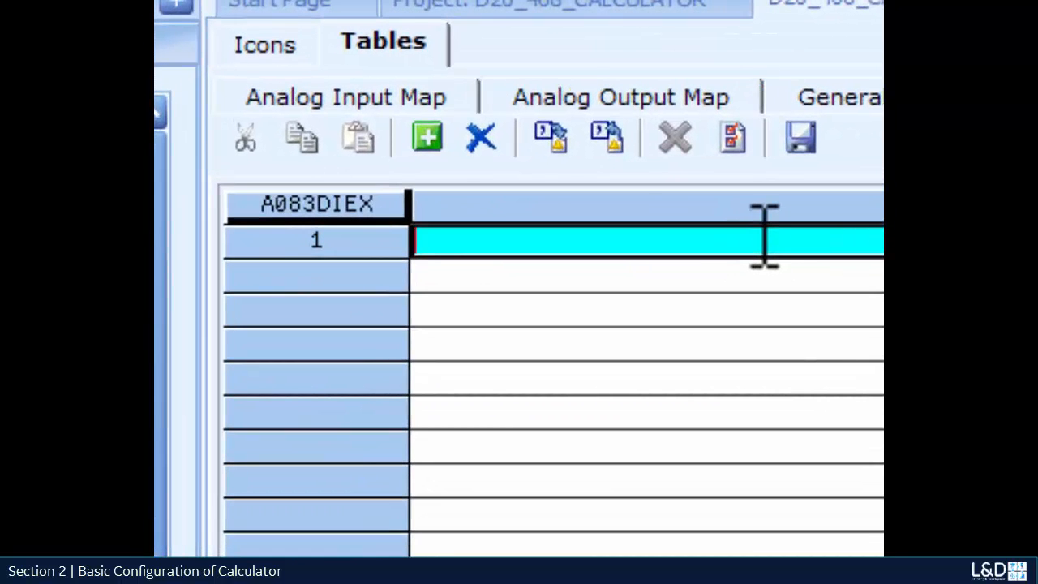
text(DI)
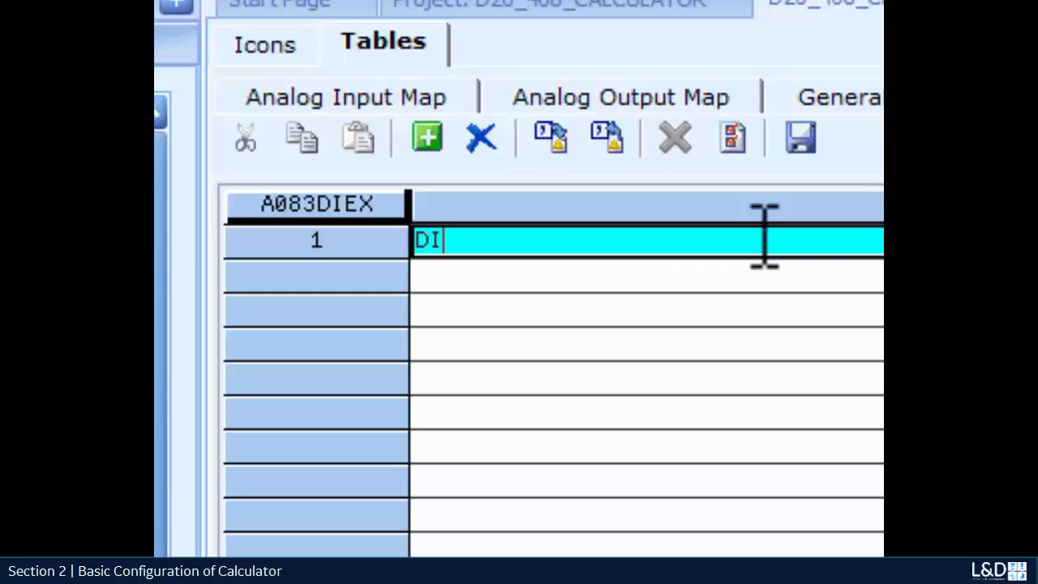
text(1 != DI2)
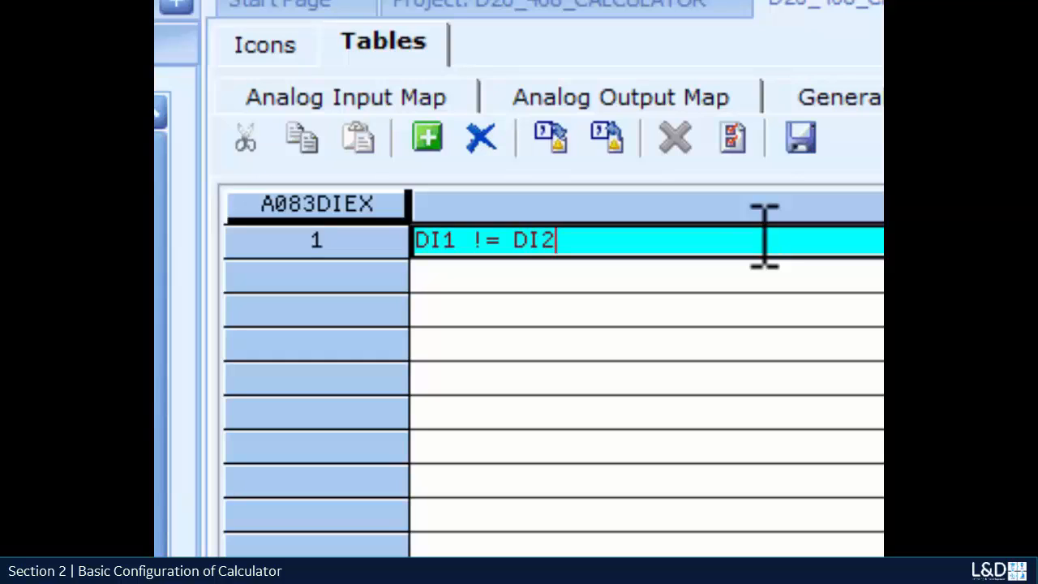
click(799, 136)
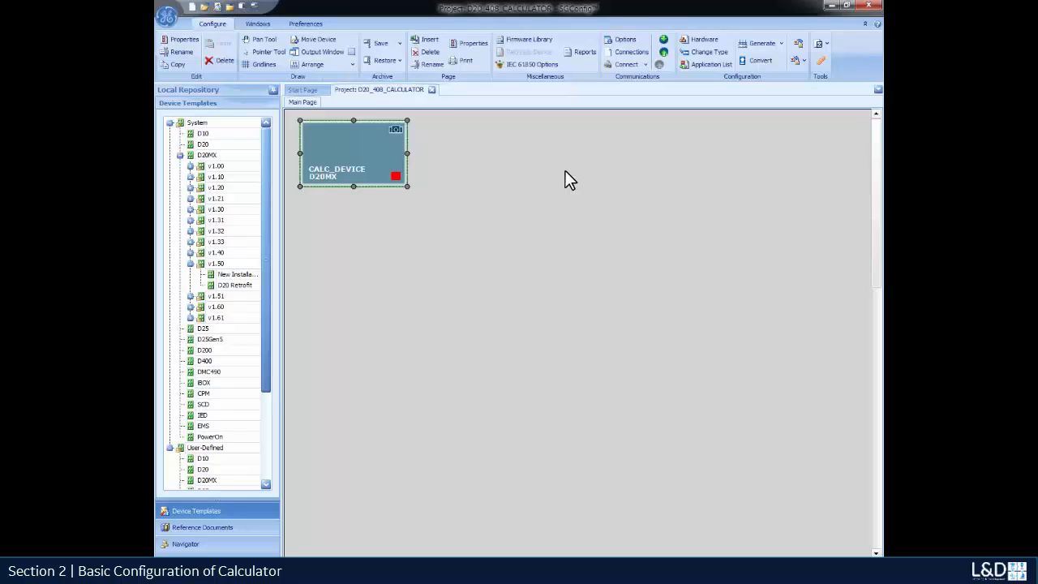
In the System Point Database, set Calculator DTA's Digital Inputs point count to 1.
double_click(393, 169)
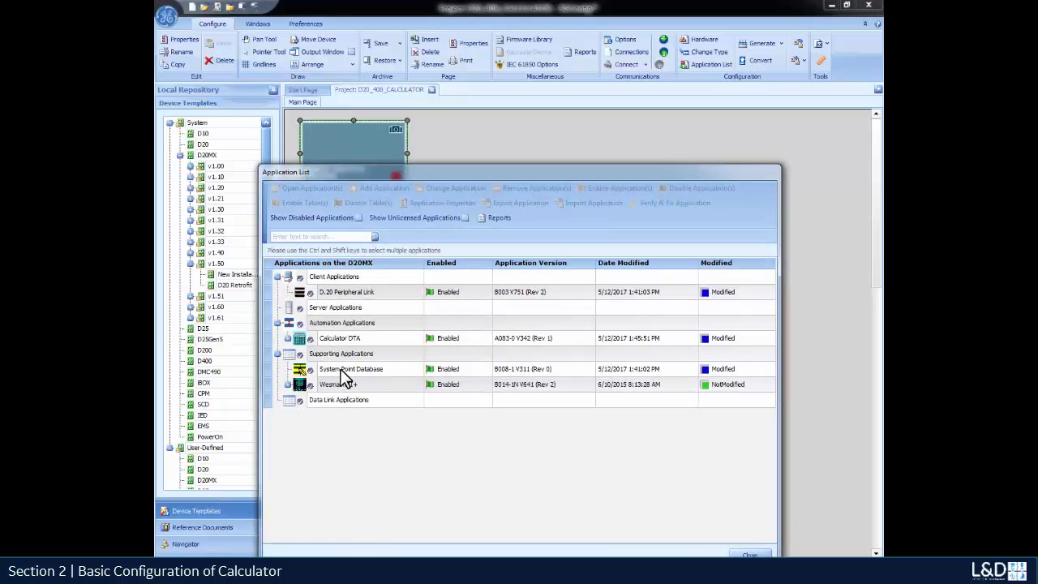
click(342, 370)
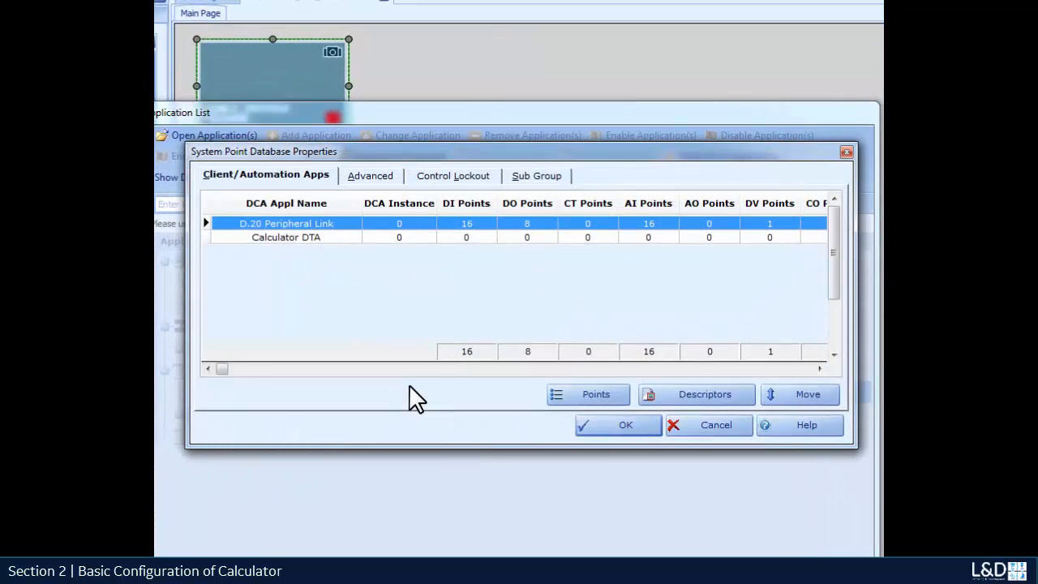
click(410, 237)
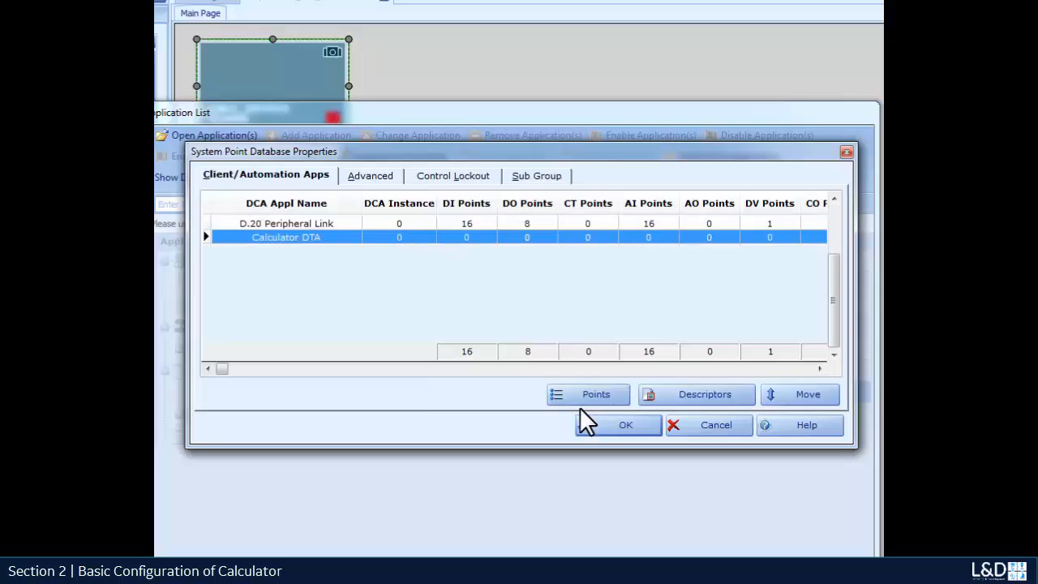
click(579, 397)
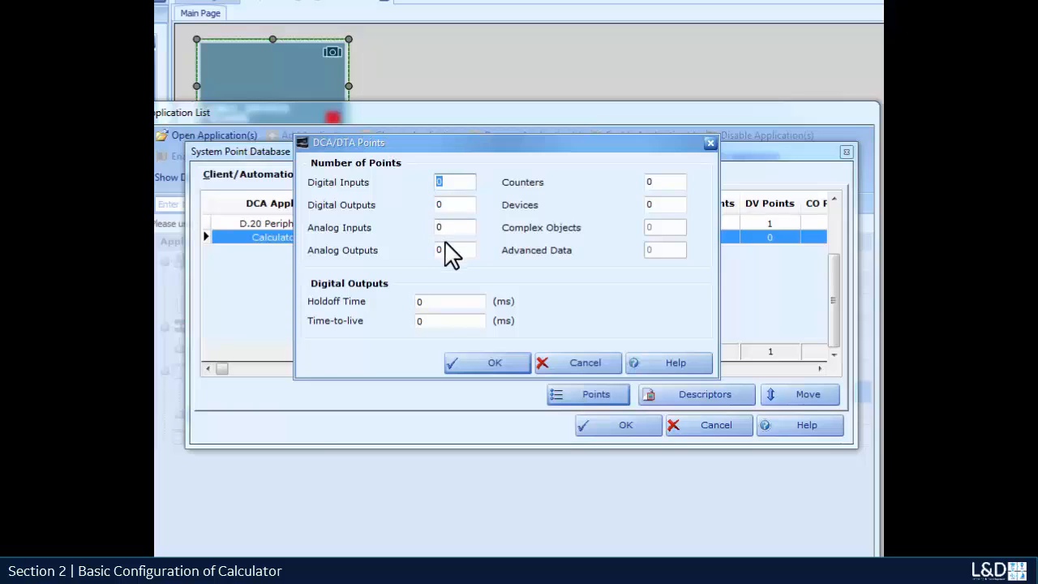
text(1)
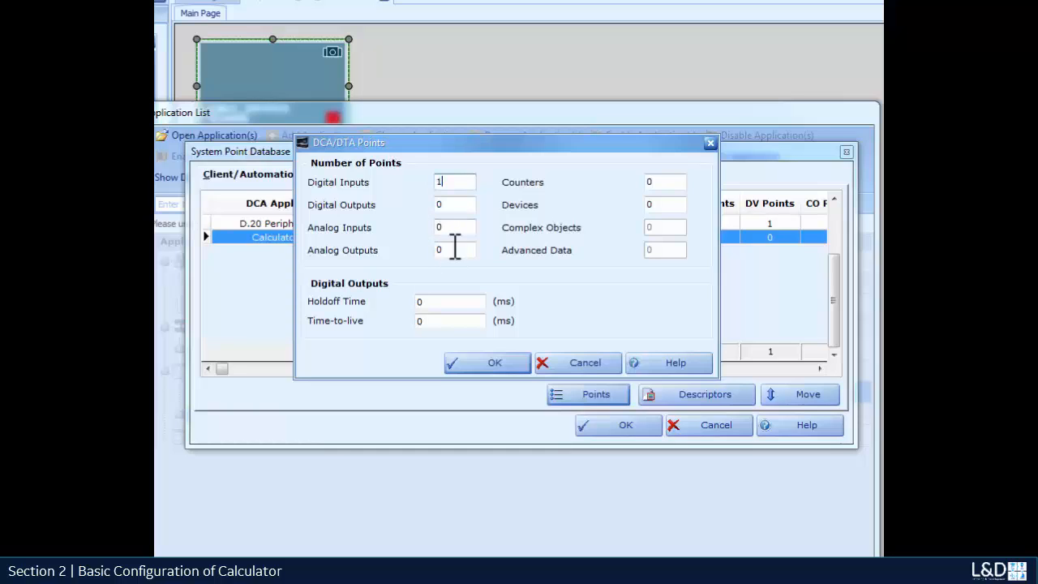
click(492, 359)
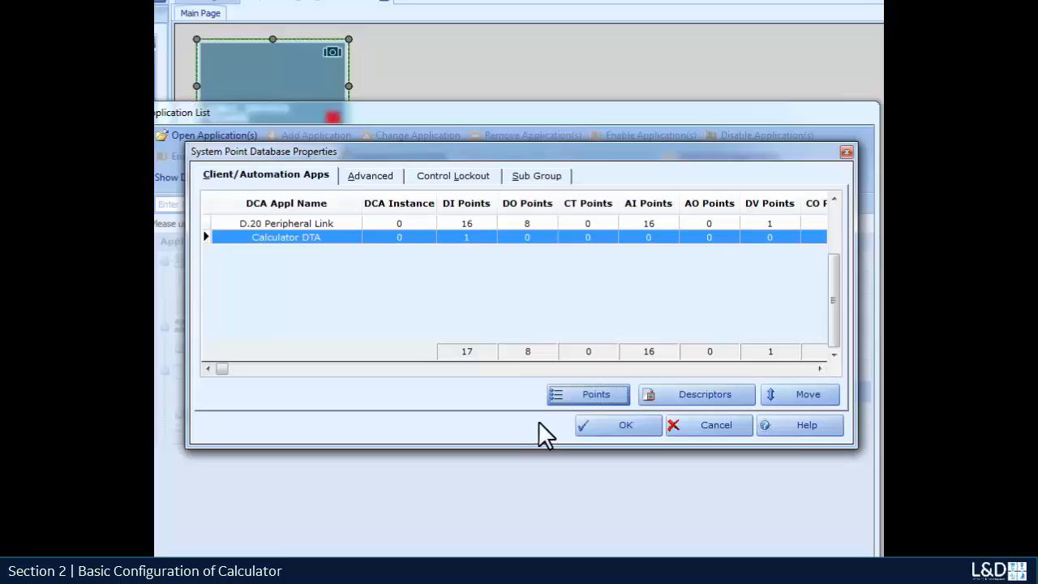
Enter 'digital input 5 equal digital input 10' as the descriptor for Calculator DTA's DI point 1.
click(710, 389)
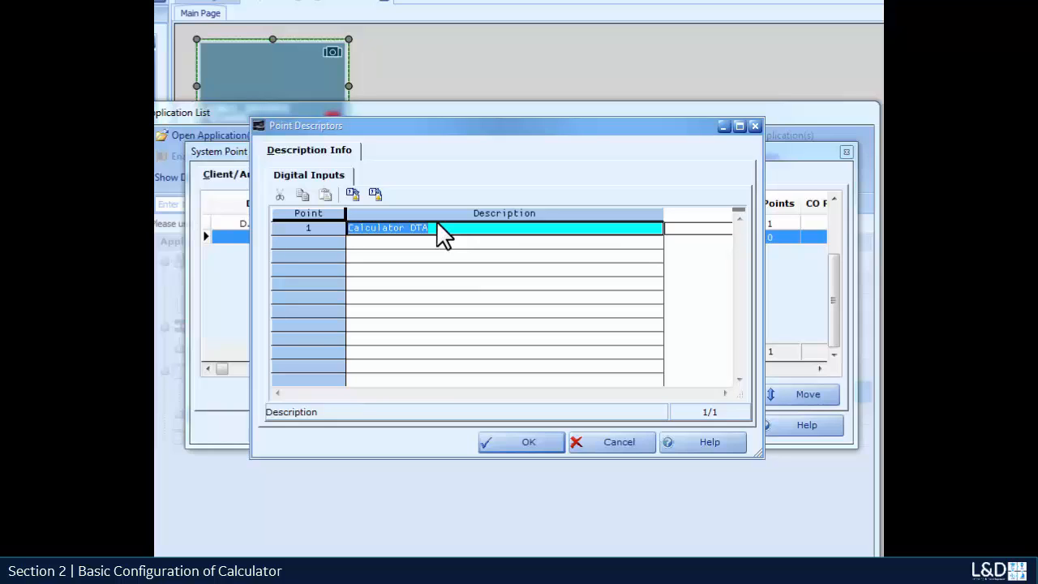
text(digi)
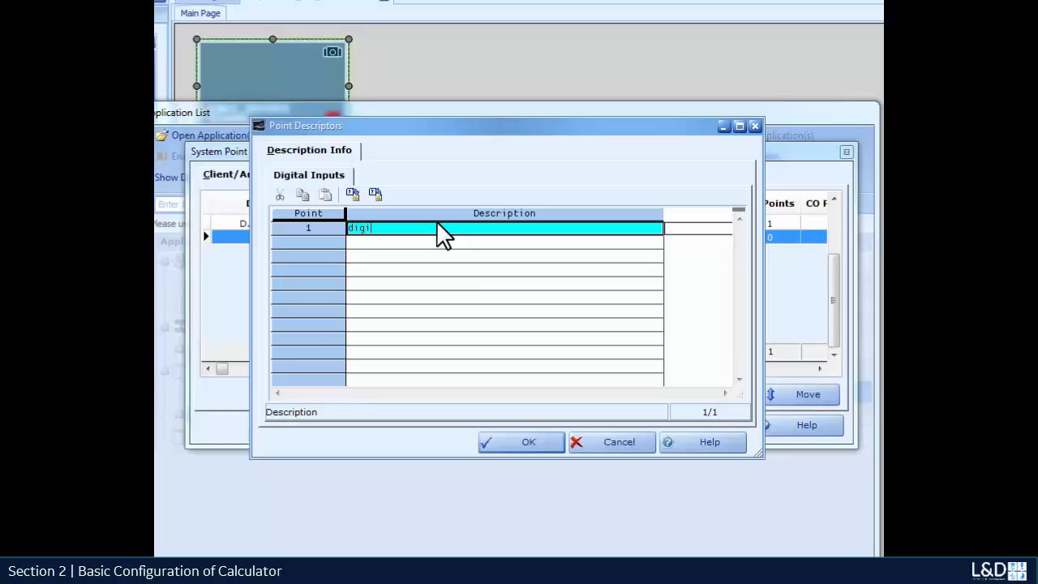
text(tal input 5)
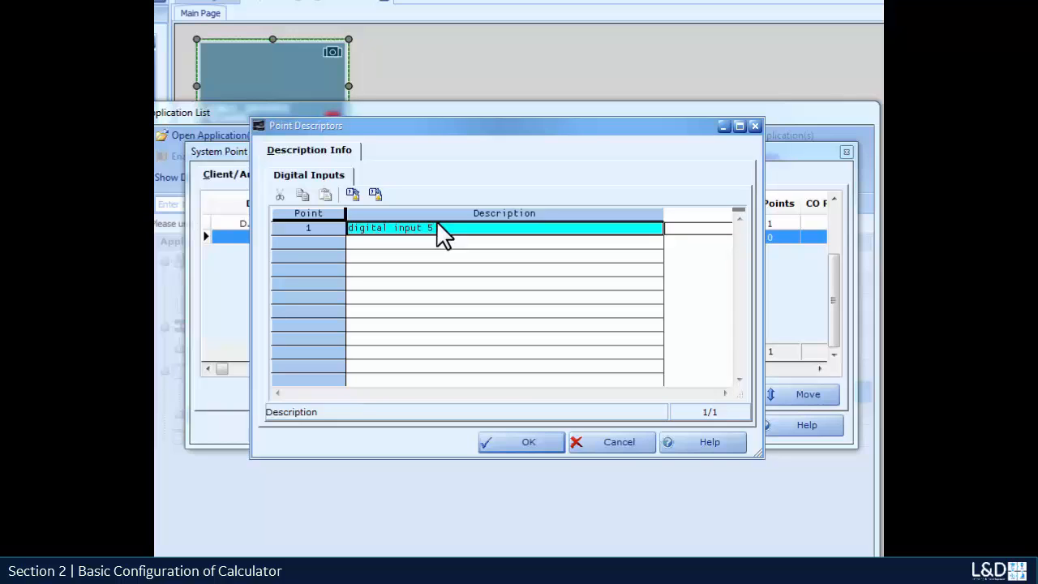
text( equal digital input 10)
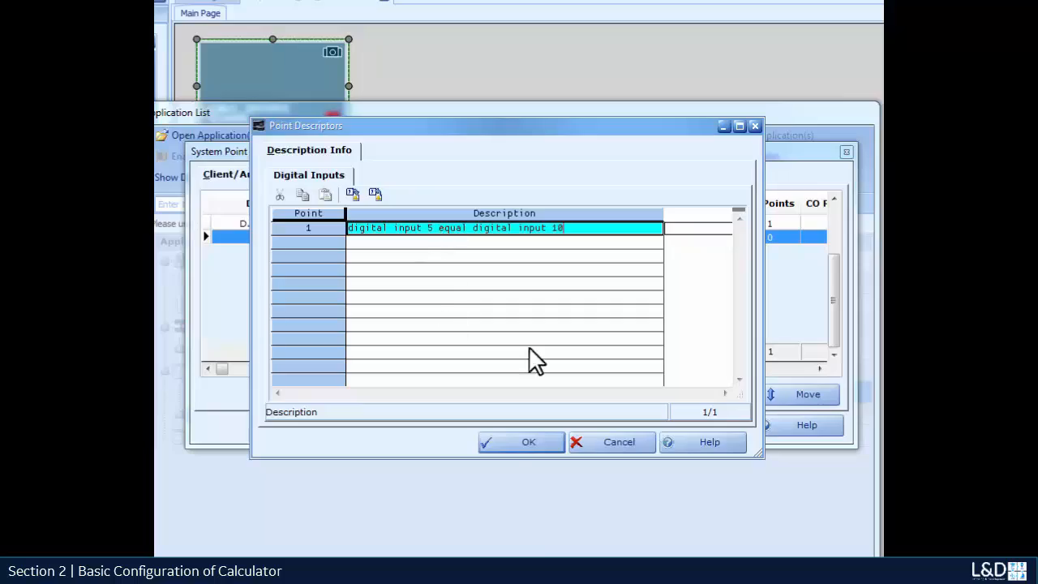
click(515, 449)
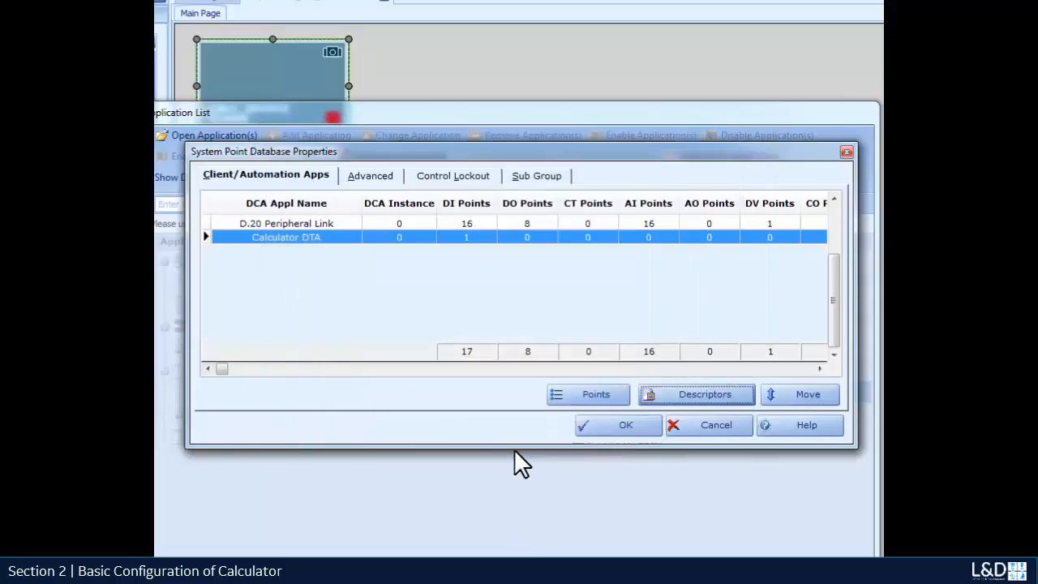